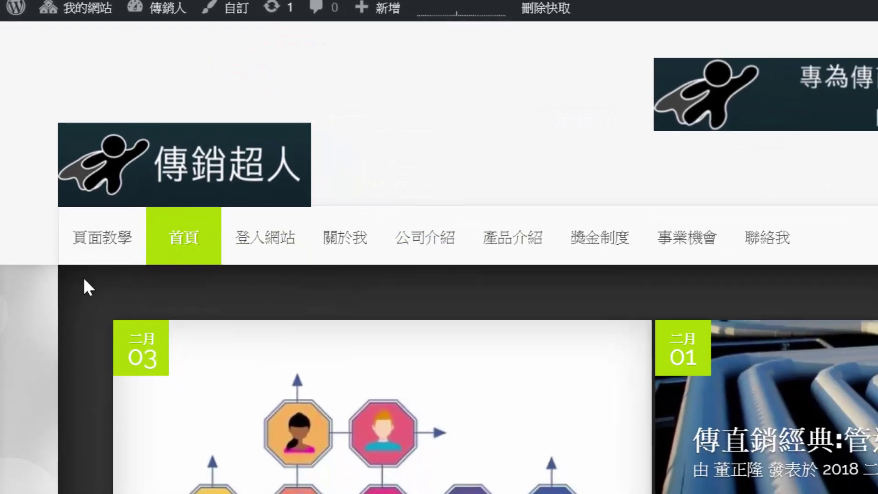
- Look over the site's homepage, the 頁面教學 page and the list of existing pages in the dashboard
scroll(85, 280, down, 5)
scroll(28, 303, down, 5)
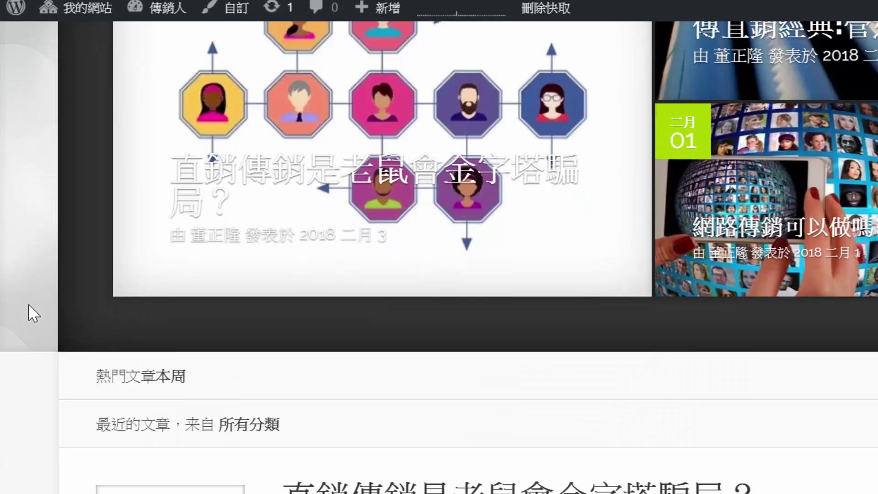
scroll(29, 303, up, 10)
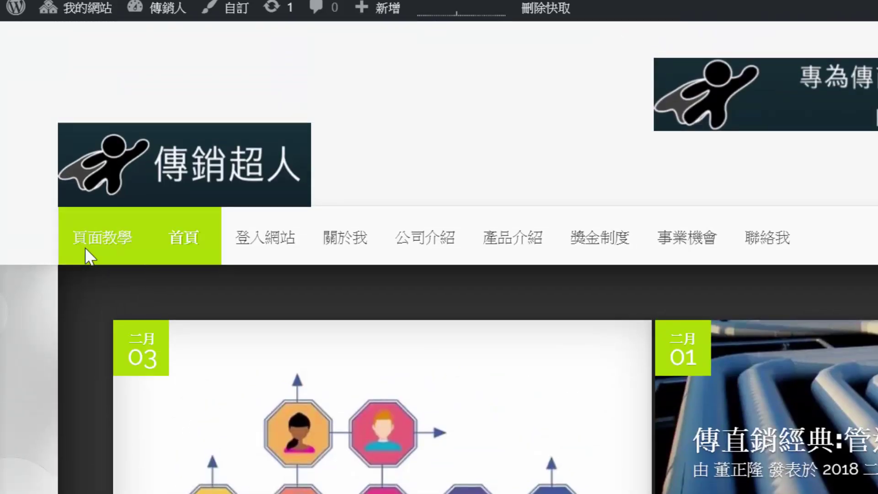
scroll(62, 290, down, 2)
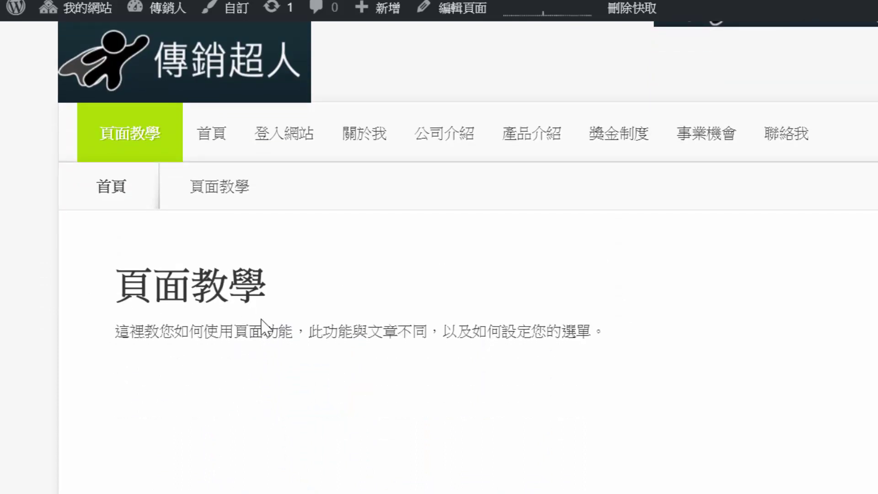
scroll(153, 183, up, 2)
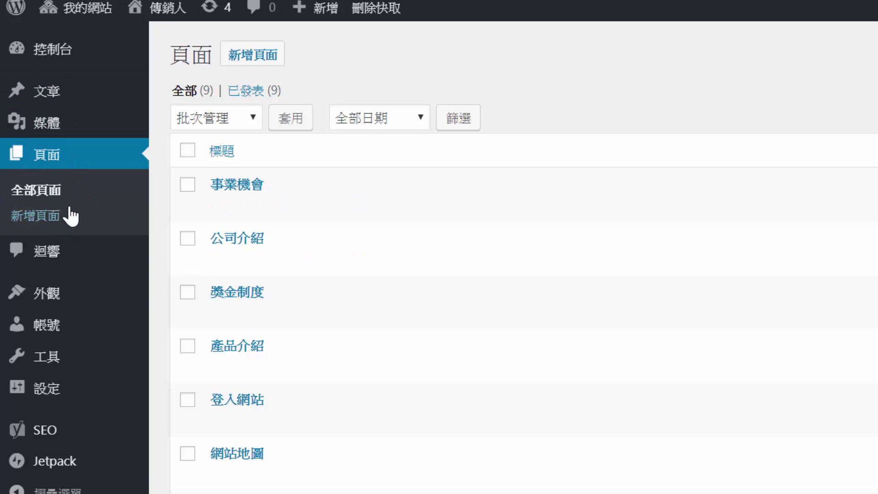
mouse_move(63, 105)
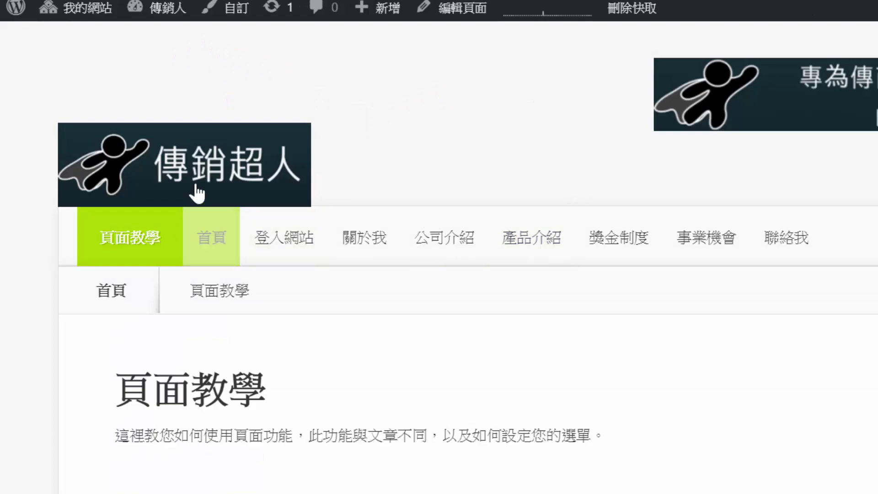
- Open the site's 首頁 and examine its featured posts, recent articles, recent comments and navigation menu
click(213, 230)
scroll(241, 245, down, 10)
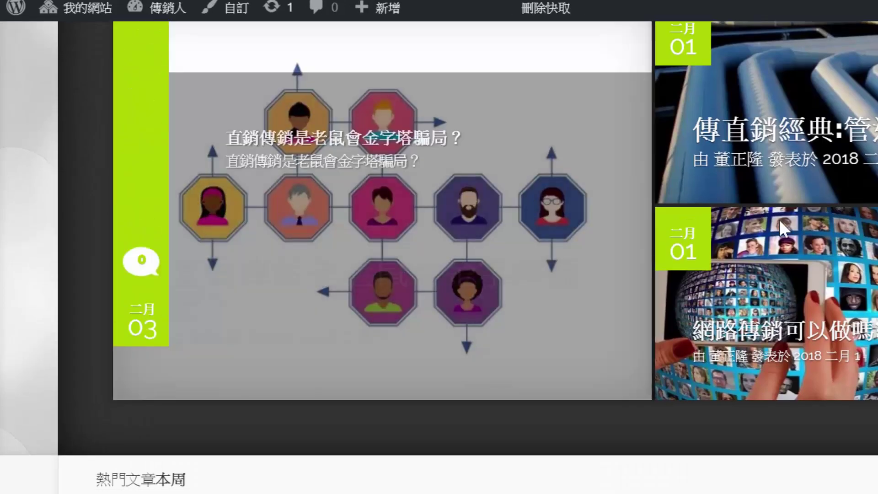
scroll(763, 268, down, 2)
scroll(421, 369, down, 4)
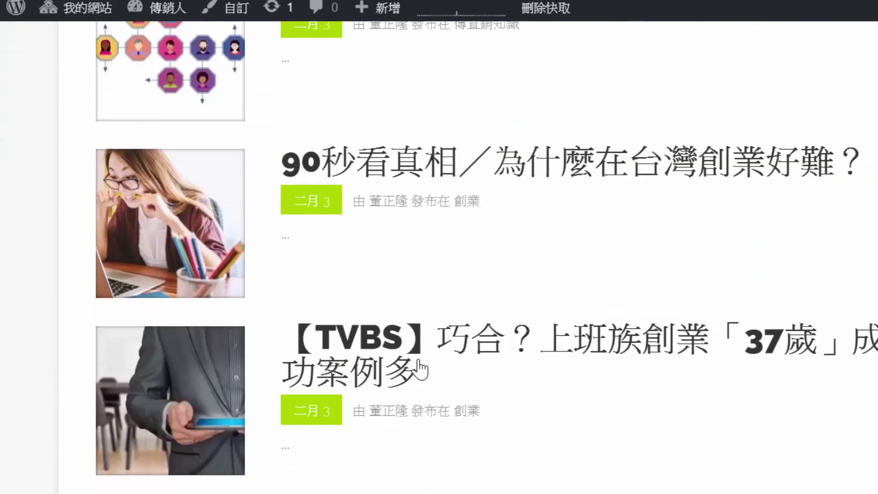
scroll(450, 369, down, 13)
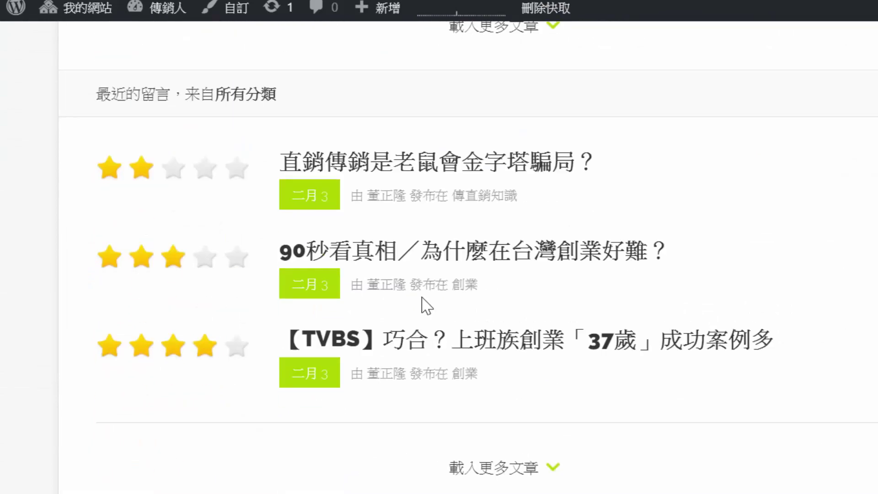
scroll(444, 320, up, 20)
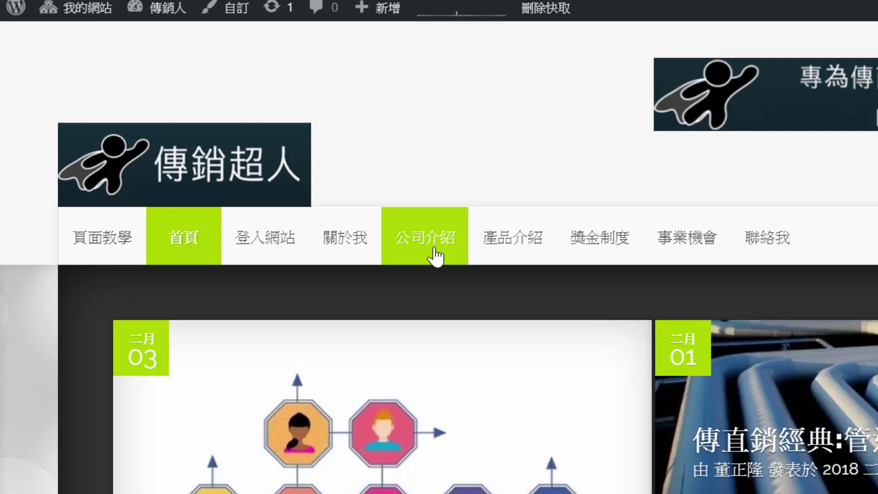
scroll(426, 258, down, 10)
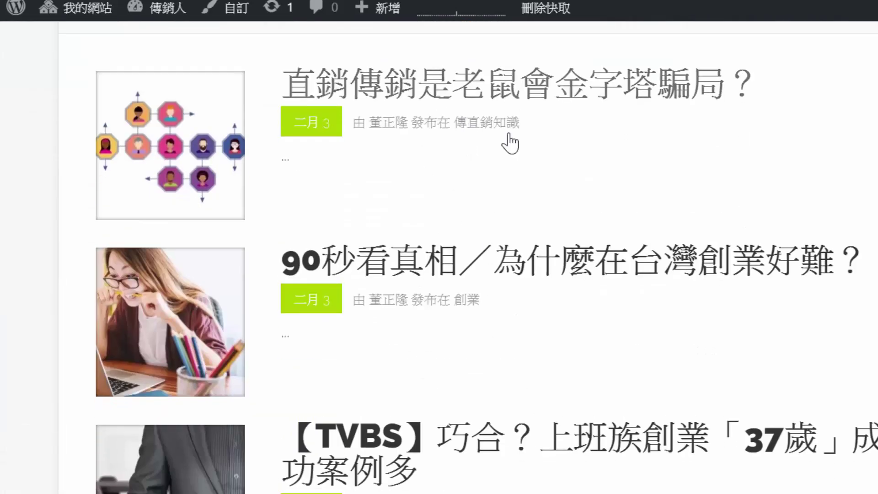
scroll(465, 378, up, 10)
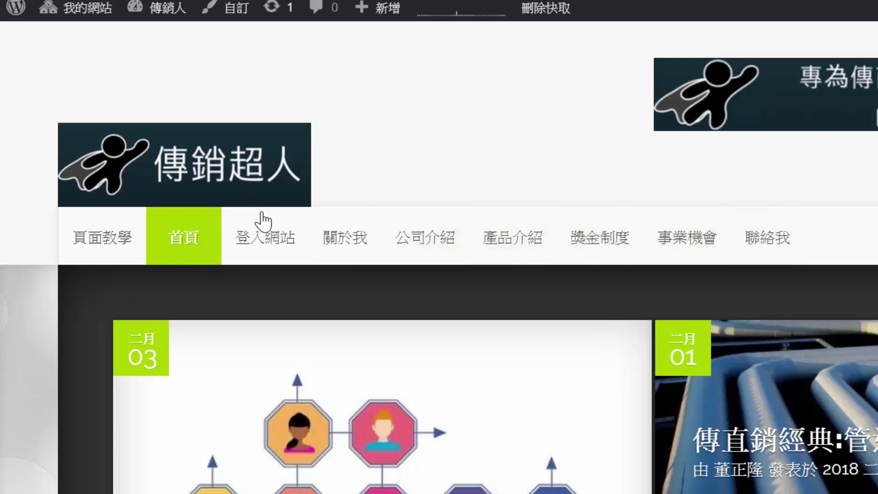
scroll(640, 247, down, 5)
scroll(642, 250, down, 8)
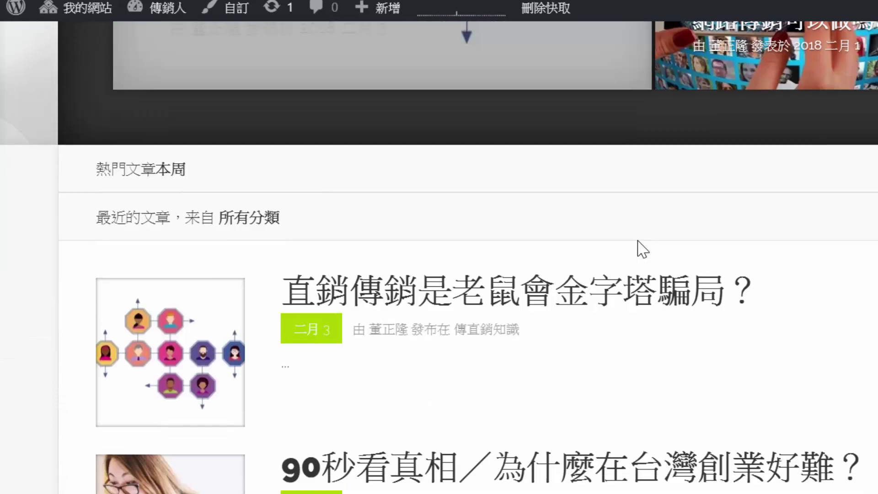
scroll(373, 322, down, 2)
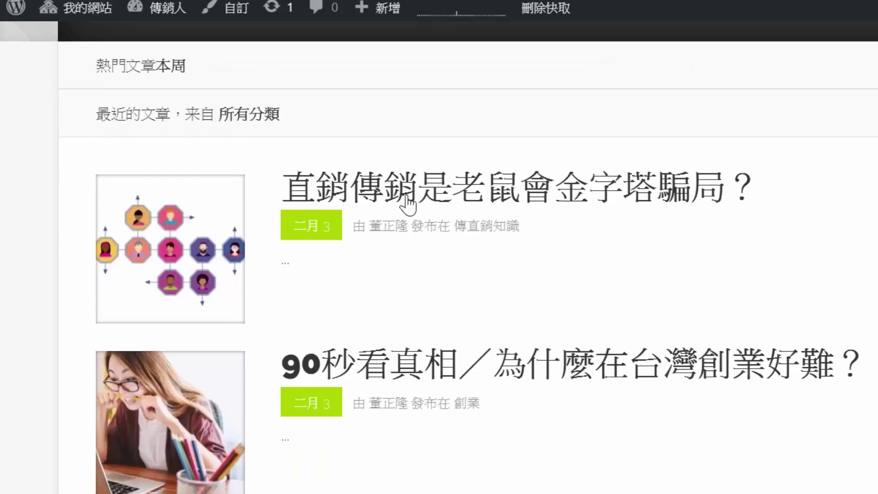
scroll(433, 467, down, 7)
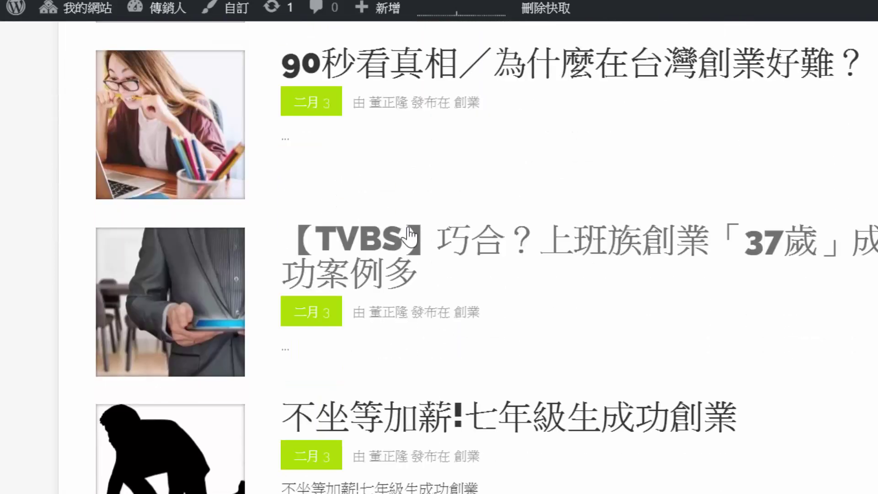
scroll(443, 416, up, 20)
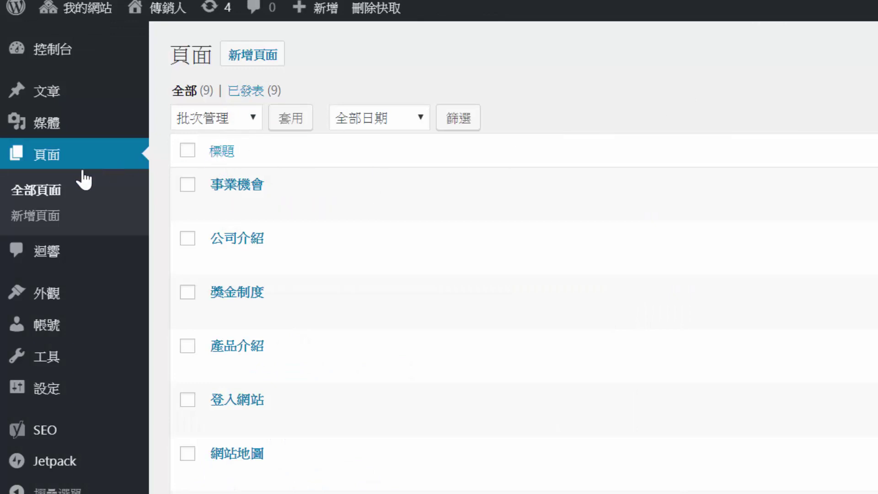
- Create a new page titled "test" and publish it
click(261, 63)
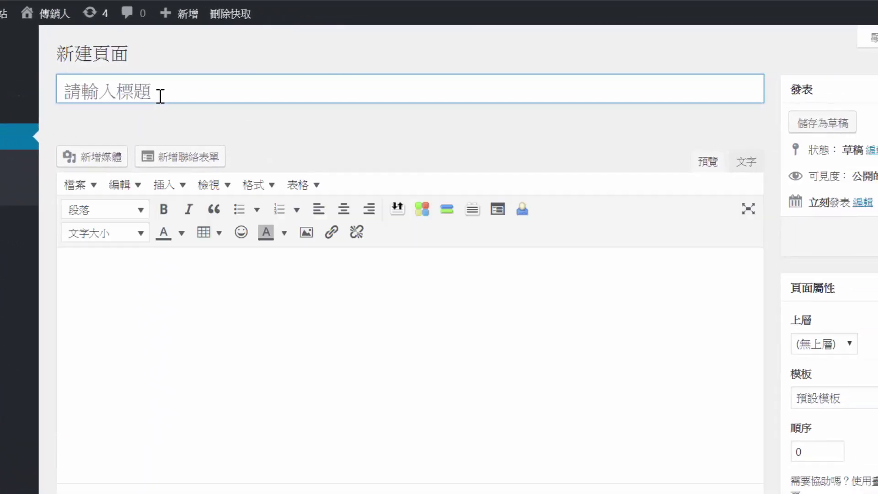
click(103, 90)
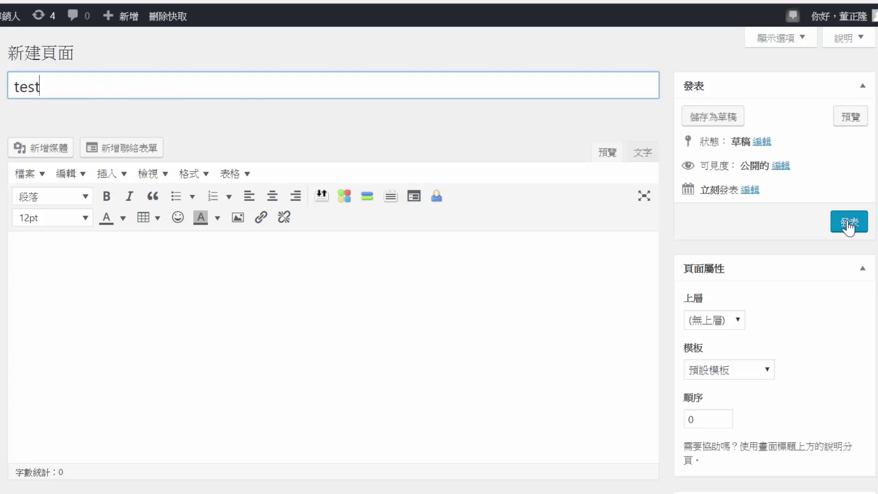
click(848, 224)
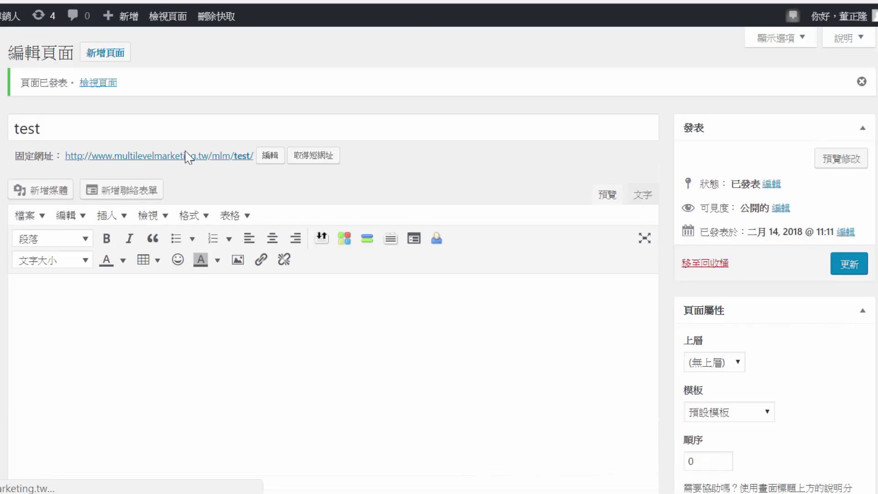
- Open the published test page in a new browser tab and check its content and the site's navigation menu
right_click(100, 86)
click(110, 98)
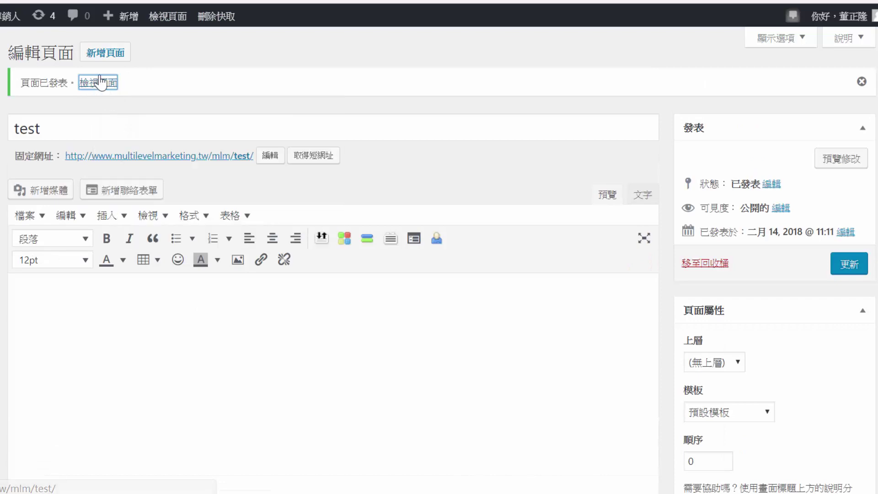
key(ctrl+Tab)
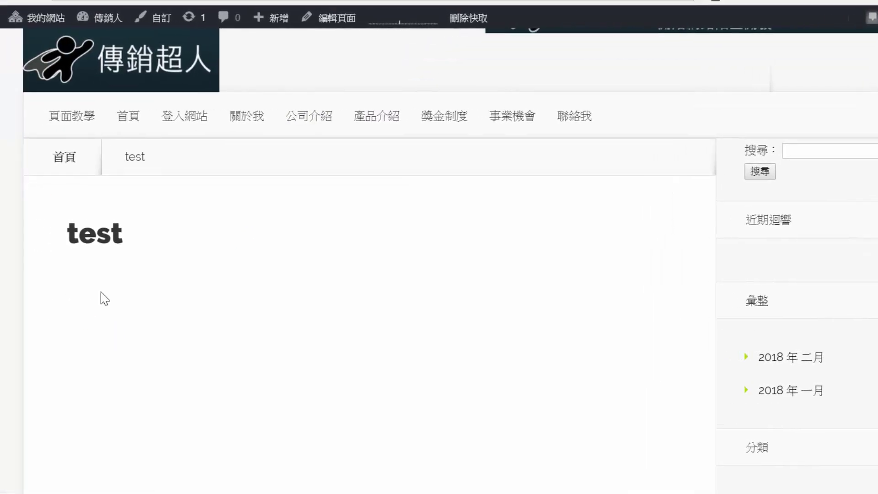
scroll(257, 170, down, 2)
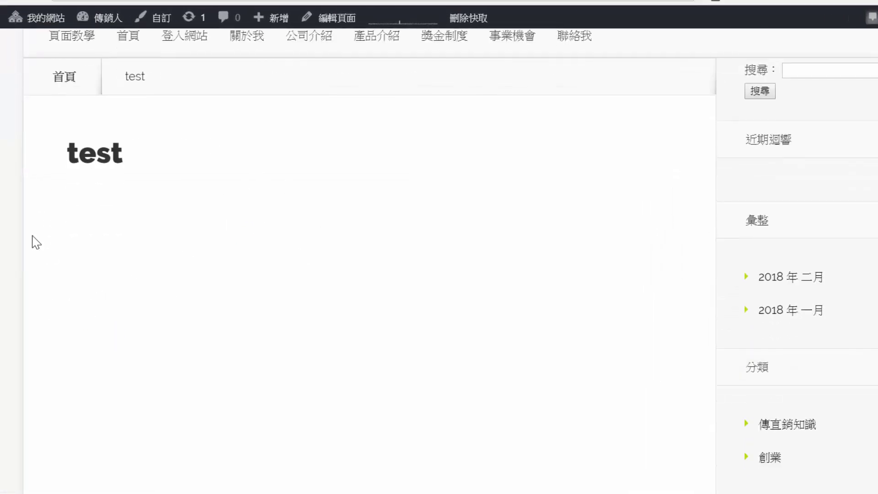
scroll(83, 270, up, 4)
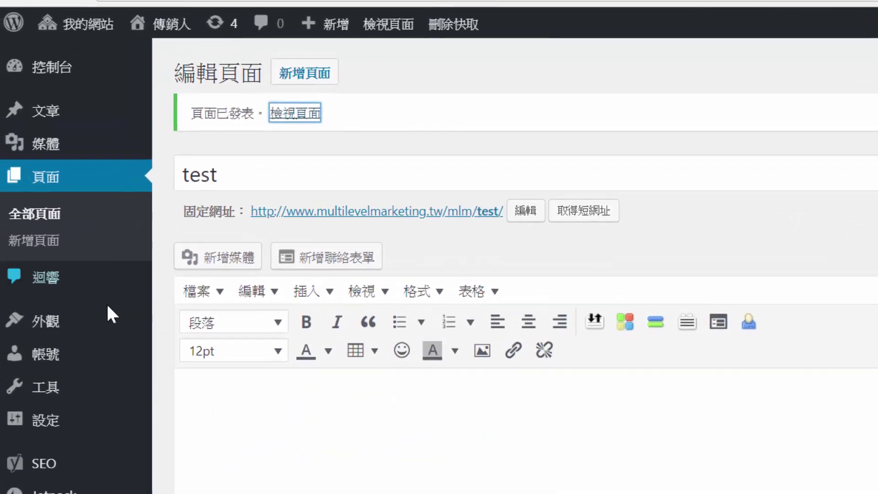
- Open the dashboard's menu editor and rename the 登入網站 item in 首頁選單 as 登入
mouse_move(62, 235)
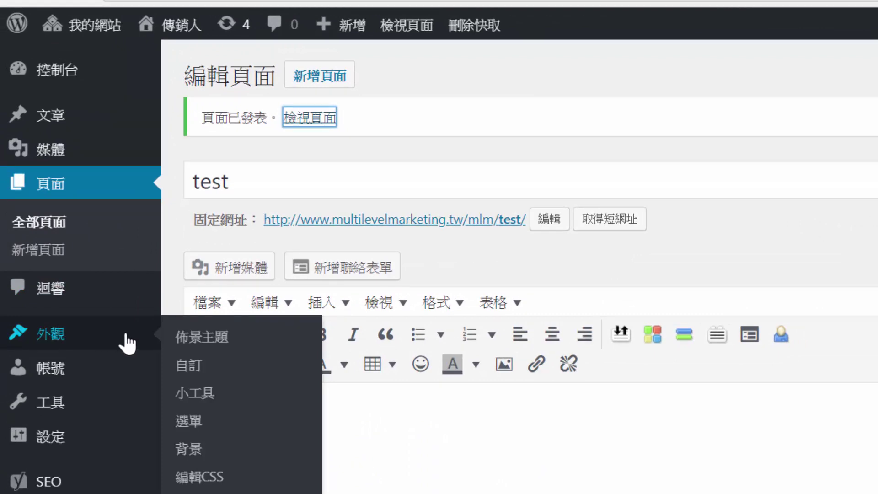
click(195, 424)
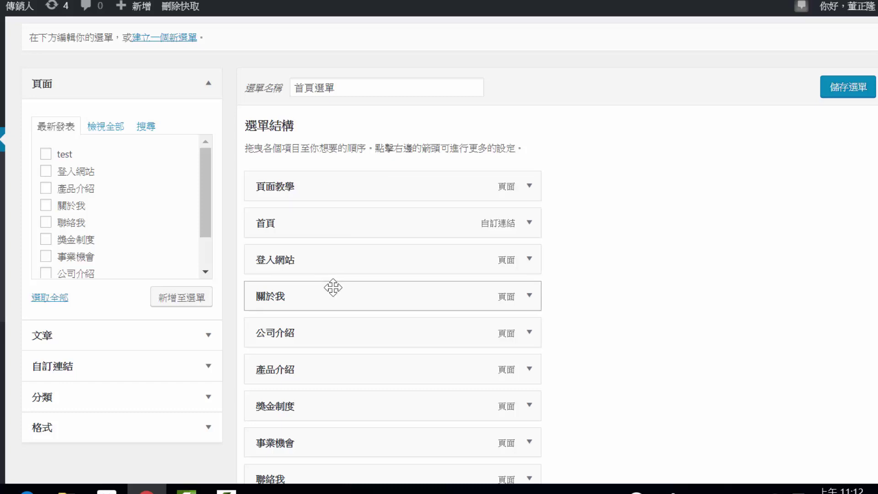
scroll(332, 235, down, 2)
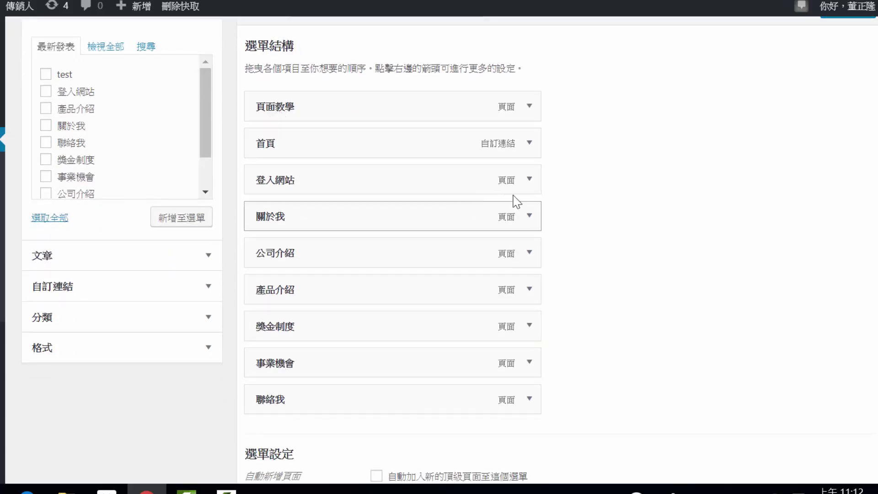
click(529, 181)
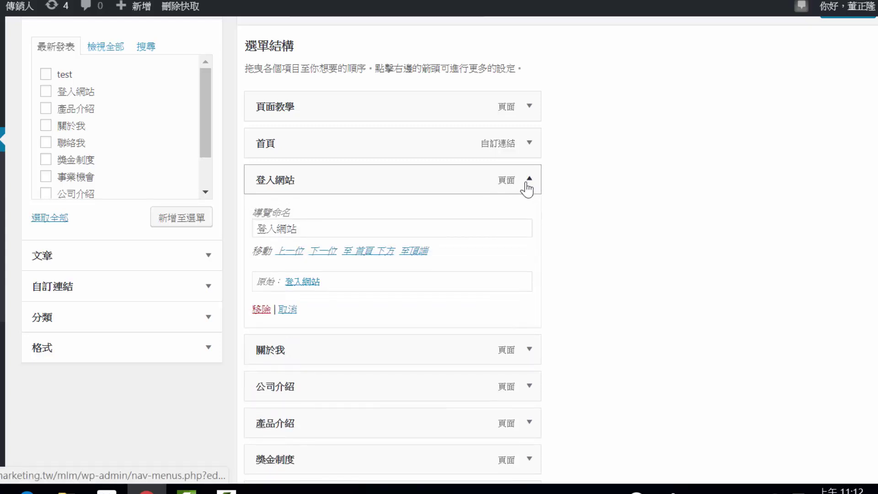
click(311, 229)
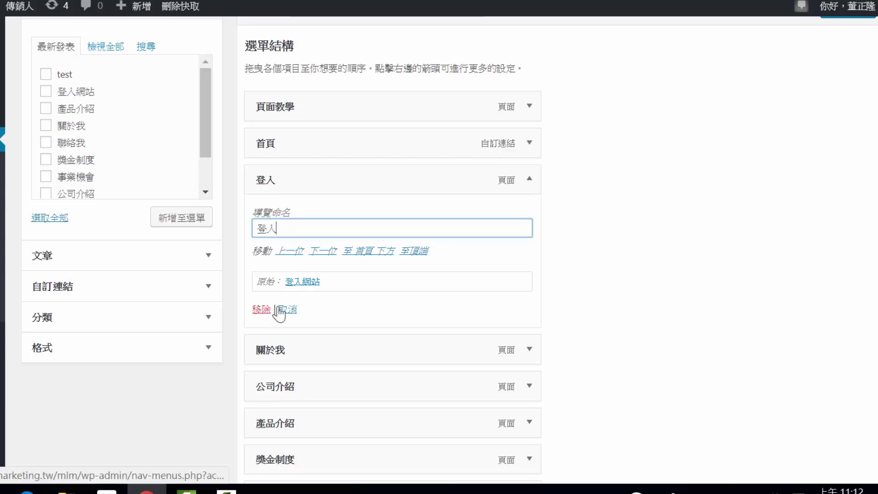
click(529, 178)
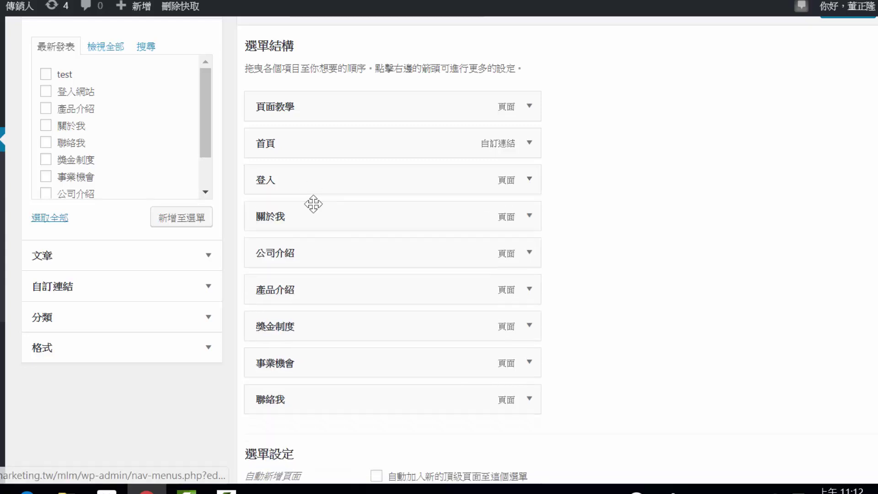
- Make the 登入 item a sub-item of 首頁 in the menu structure and save the menu
drag(298, 184, 285, 145)
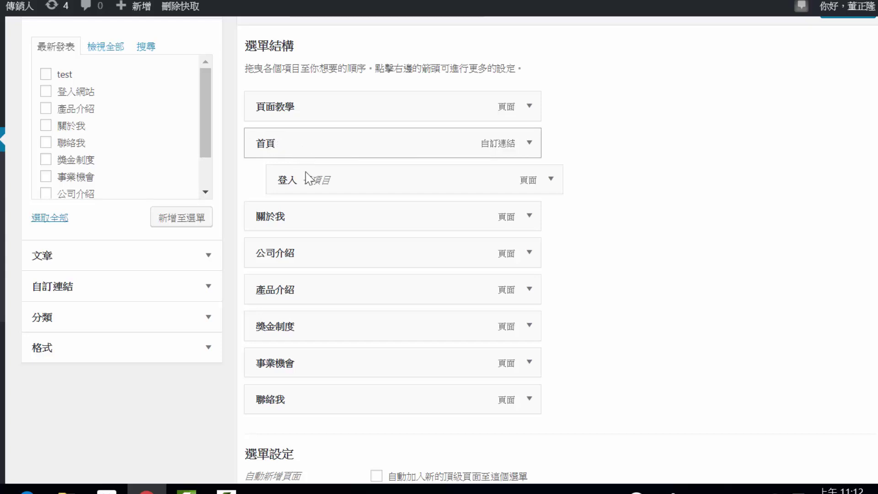
scroll(699, 364, down, 3)
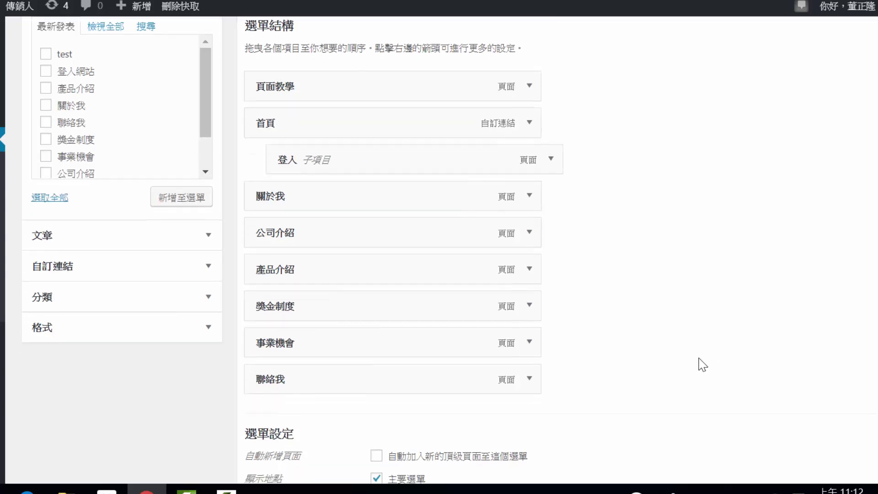
click(828, 405)
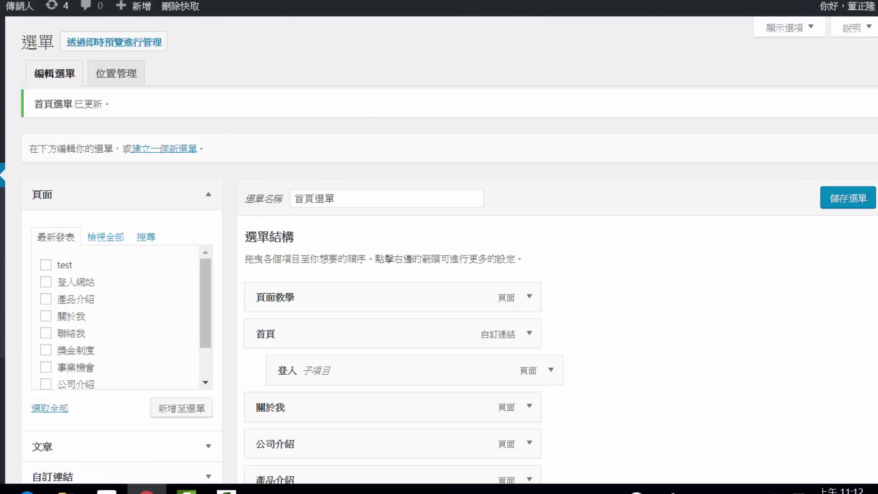
- Reload the live site's homepage and check the submenu under 首頁 in the navigation bar
key(ctrl+Tab)
right_click(526, 1)
click(549, 6)
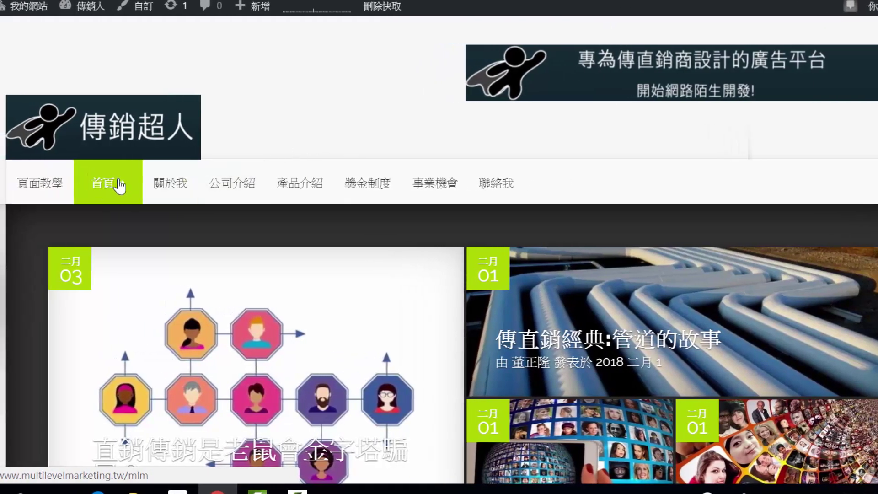
mouse_move(124, 194)
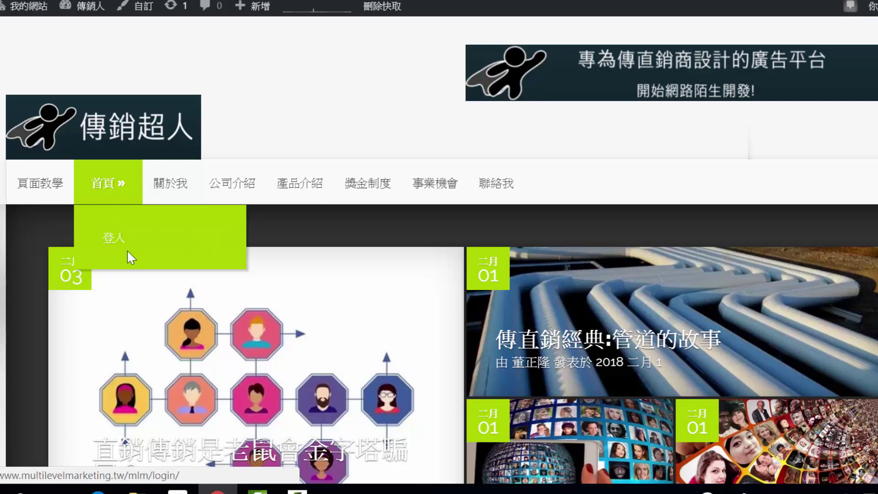
- Return to the menu editor and move the 登入 item back to the top level below 首頁
key(ctrl+Tab)
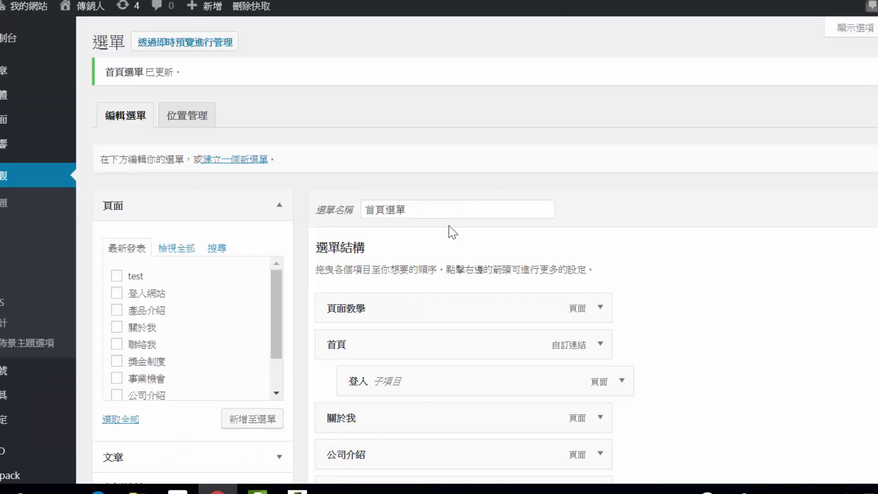
scroll(452, 232, down, 3)
drag(439, 222, 403, 222)
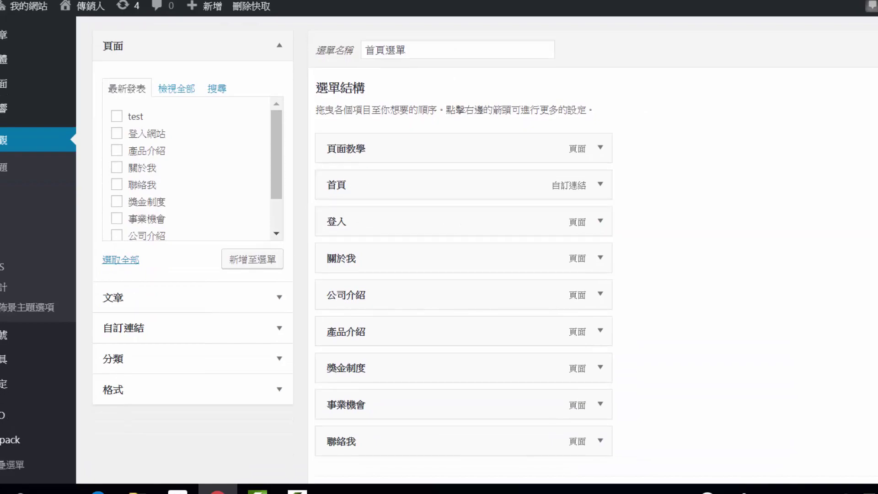
- Remove the 頁面教學 item from the 首頁選單 menu structure
key(ctrl+Tab)
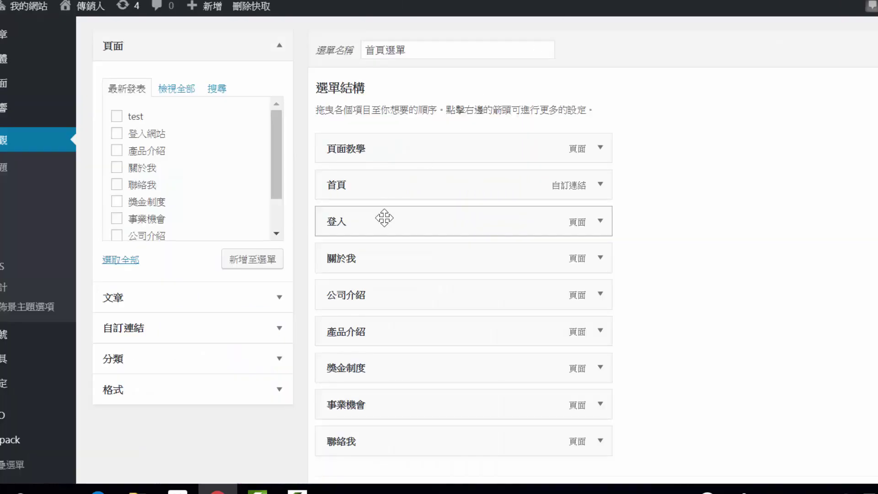
drag(389, 215, 402, 229)
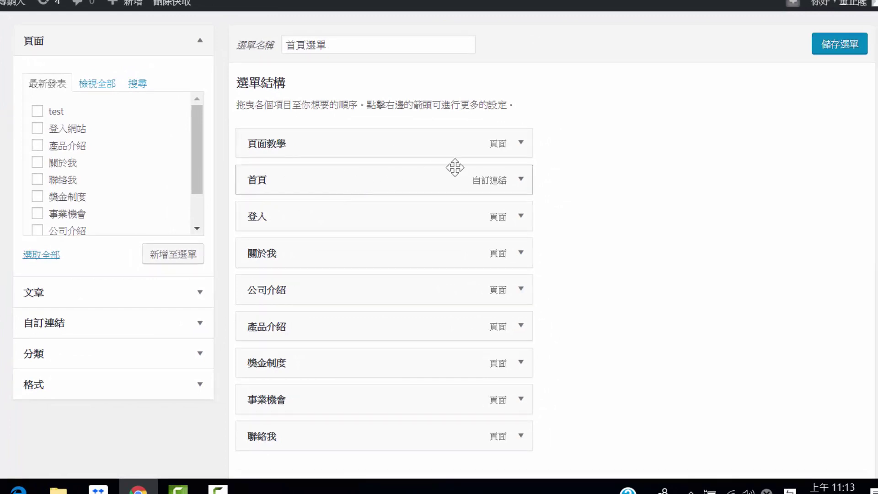
click(521, 142)
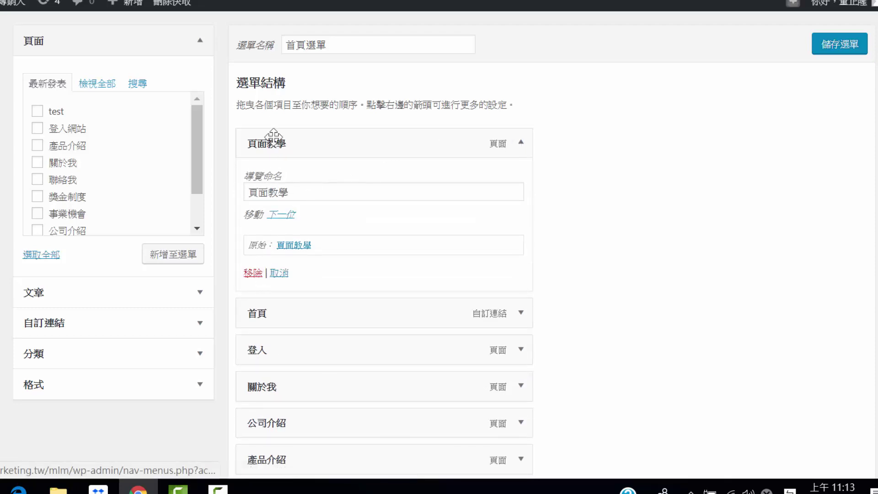
click(253, 274)
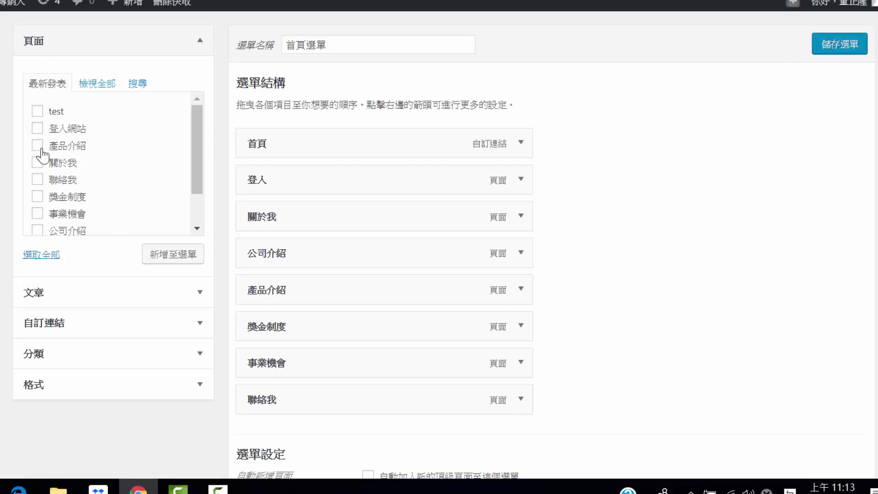
- Add the test page to the 首頁選單 menu structure
click(38, 112)
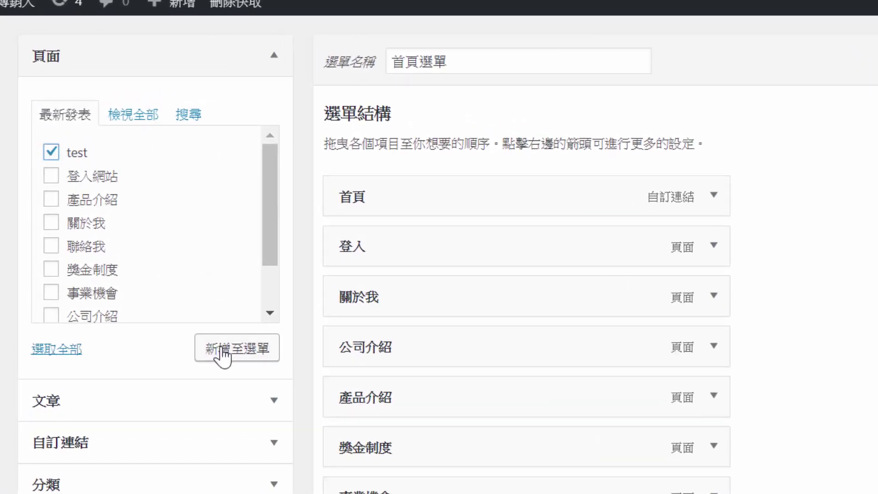
click(224, 352)
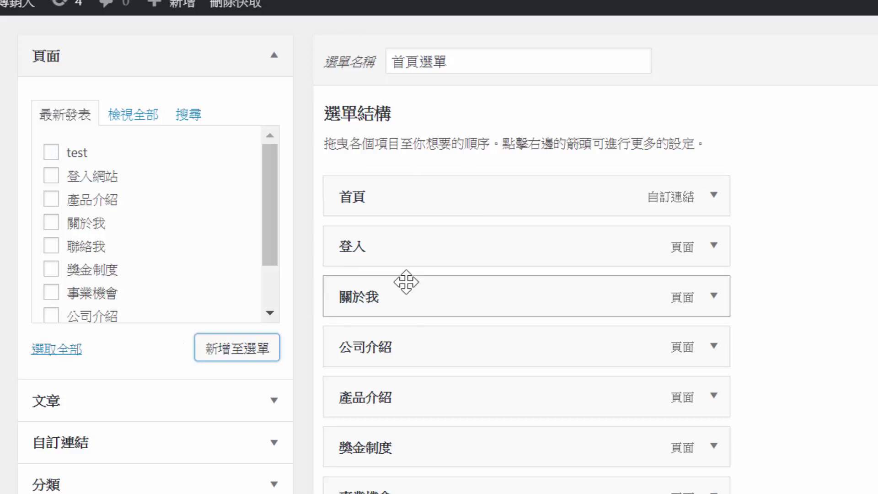
scroll(424, 451, down, 2)
mouse_move(368, 482)
mouse_down()
mouse_move(364, 153)
mouse_move(386, 131)
mouse_move(418, 149)
mouse_move(371, 423)
mouse_move(379, 491)
mouse_move(384, 483)
mouse_up()
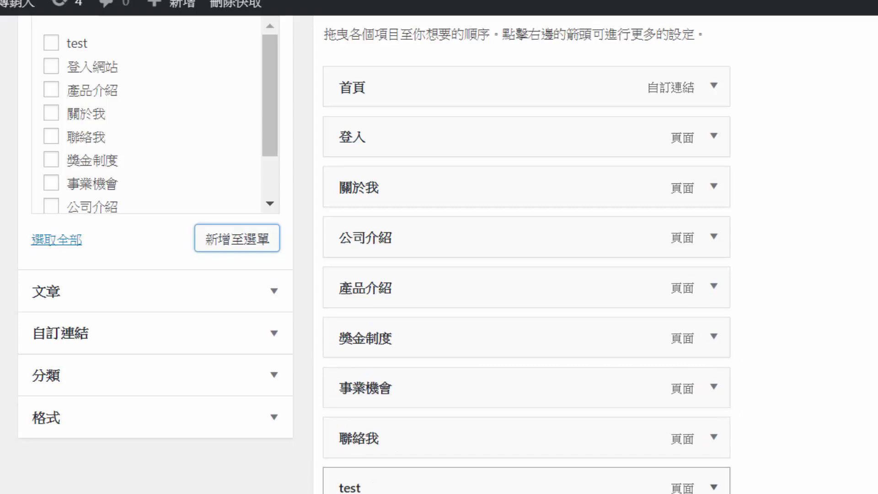
- Remove the test item from the end of the menu structure
click(713, 487)
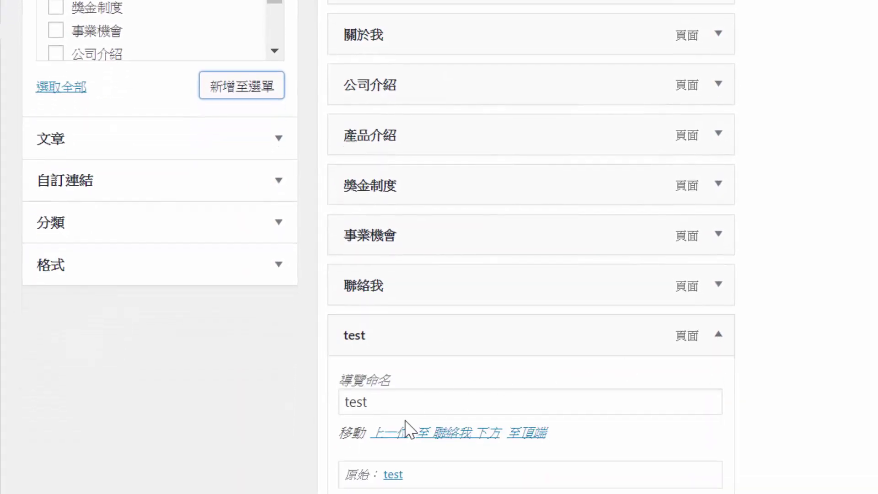
scroll(405, 425, down, 3)
click(351, 404)
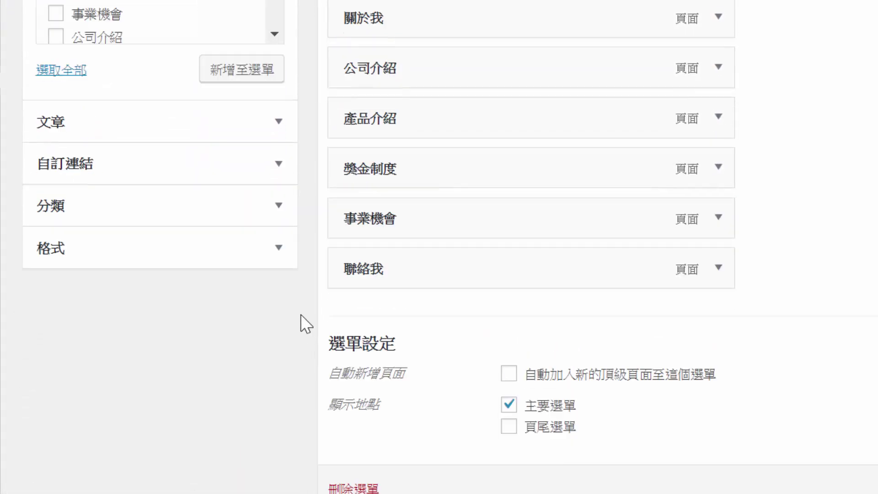
- Add the 頁面教學 page to the menu again and move it to the first position above 首頁
scroll(298, 311, up, 5)
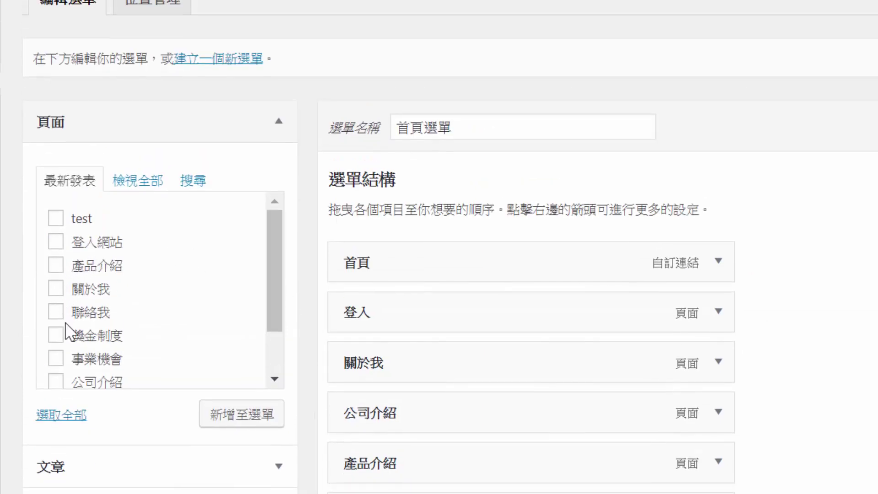
scroll(172, 265, down, 3)
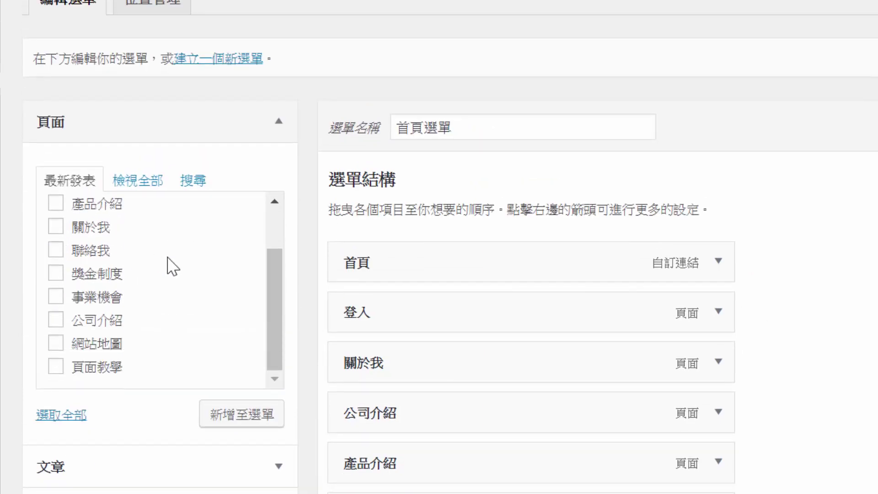
click(56, 365)
click(252, 414)
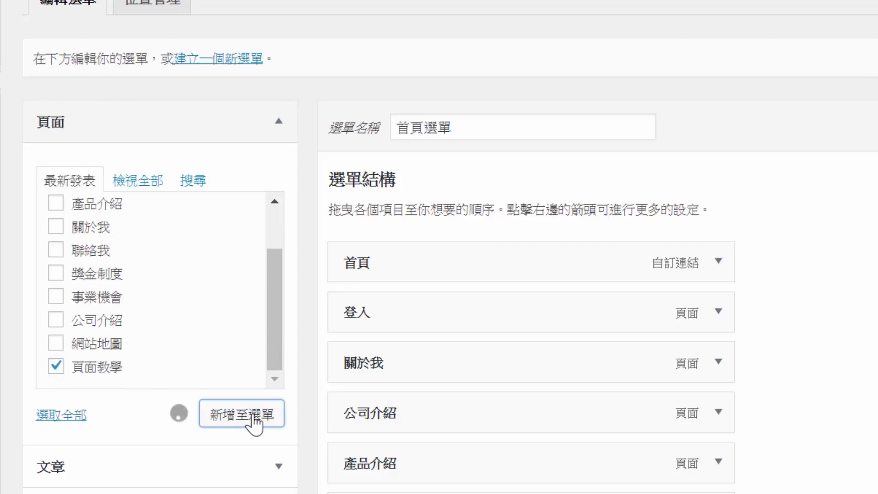
scroll(320, 361, down, 5)
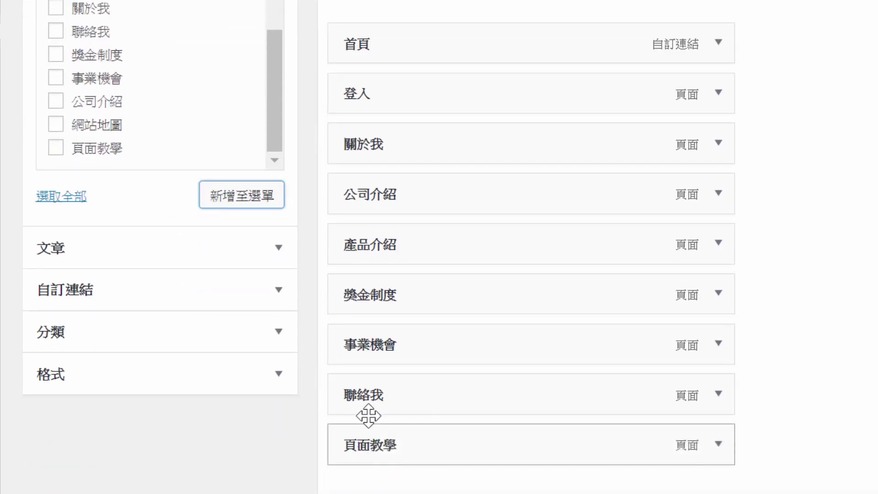
drag(368, 415, 366, 39)
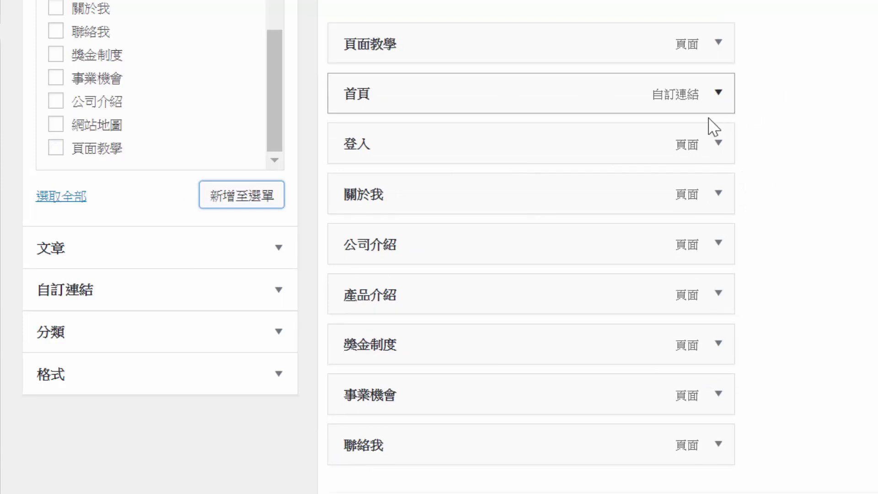
scroll(652, 97, up, 3)
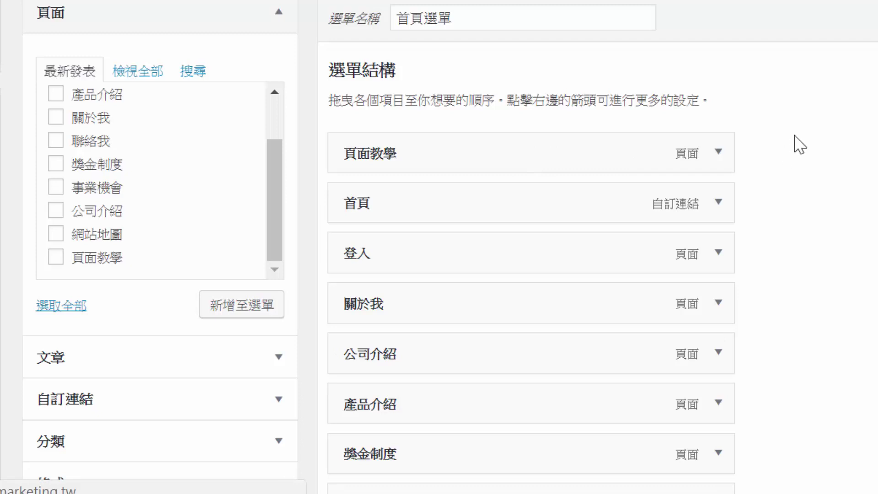
scroll(731, 160, down, 3)
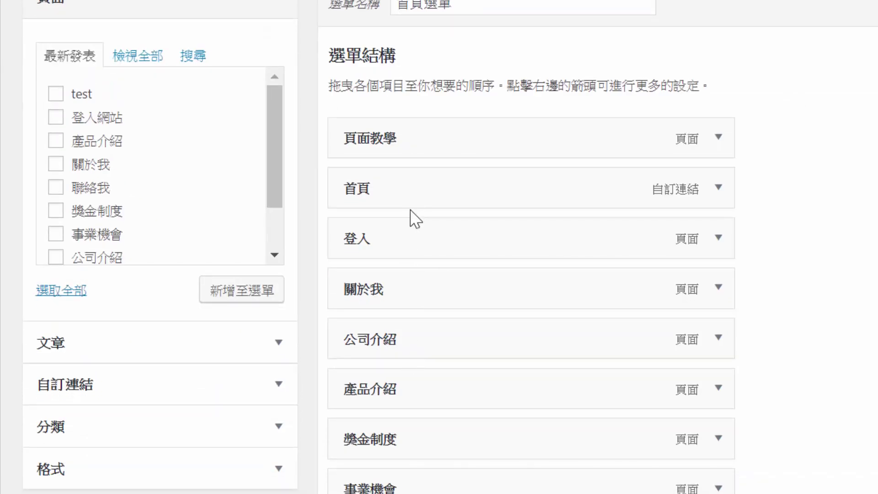
scroll(259, 221, down, 3)
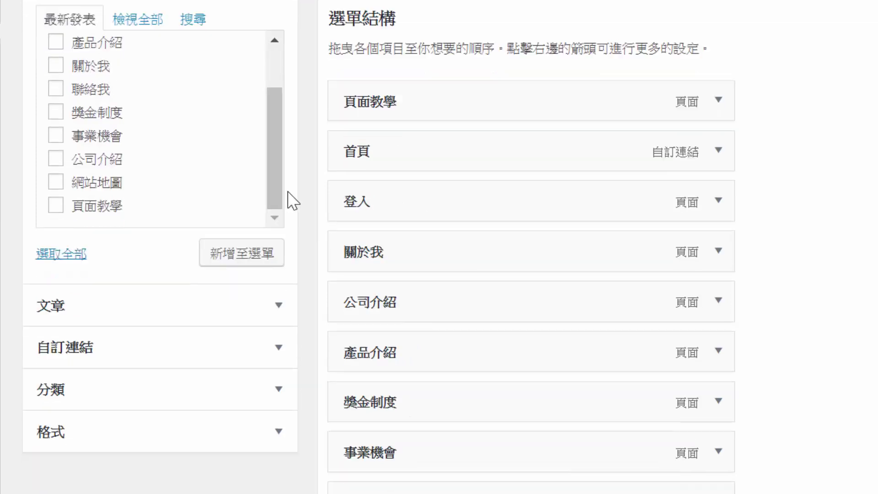
scroll(288, 200, down, 4)
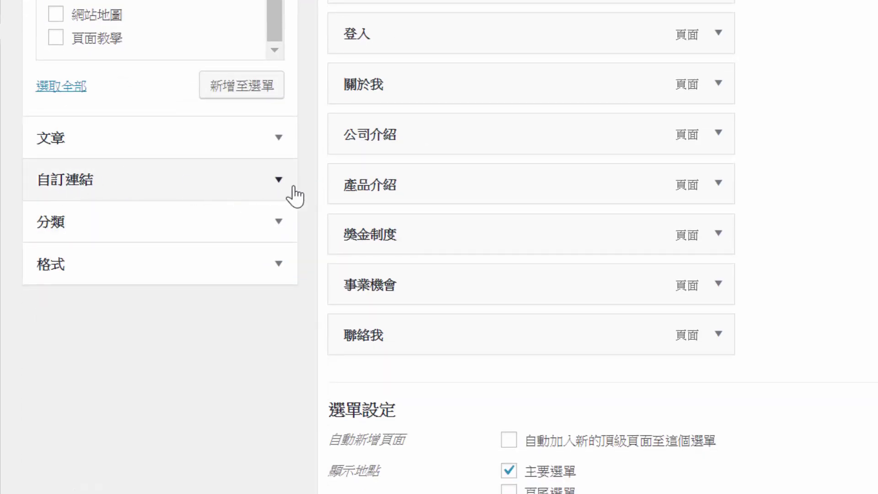
click(276, 185)
scroll(264, 196, up, 8)
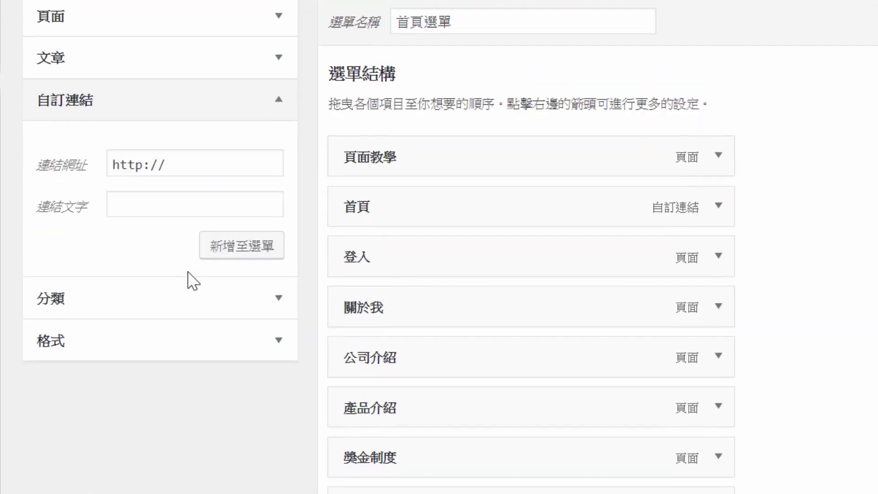
drag(110, 271, 208, 273)
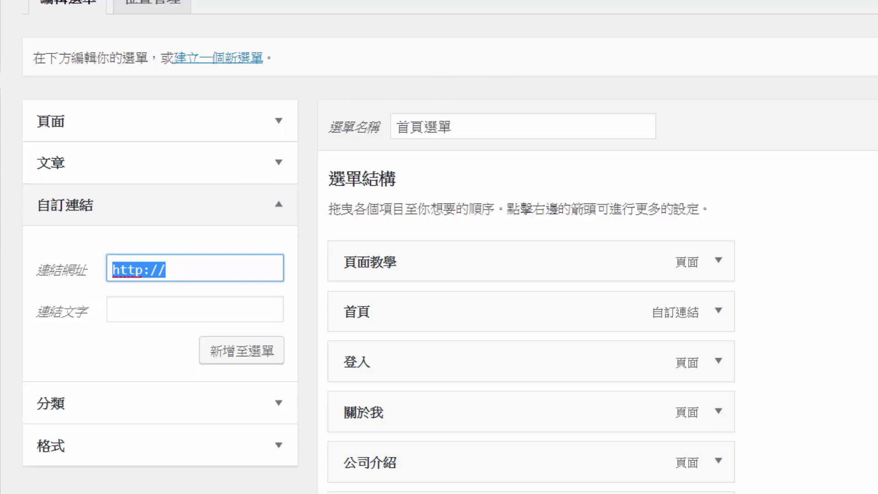
key(ctrl+t)
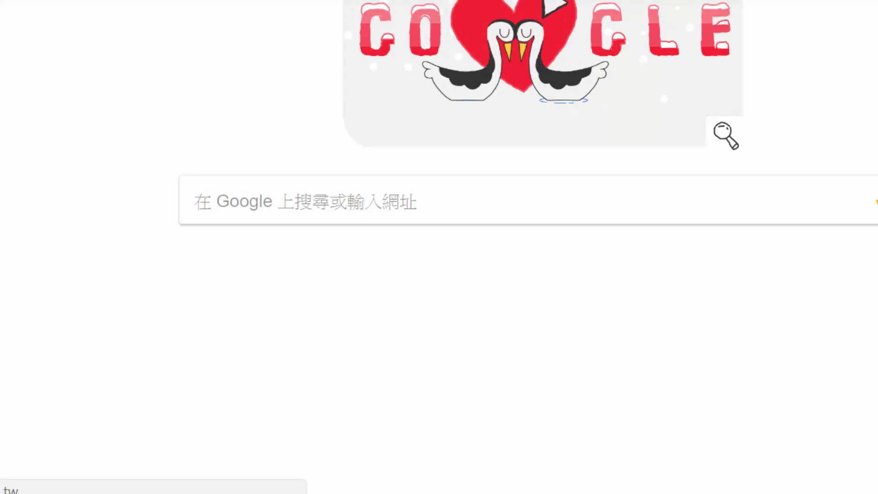
key(ctrl+w)
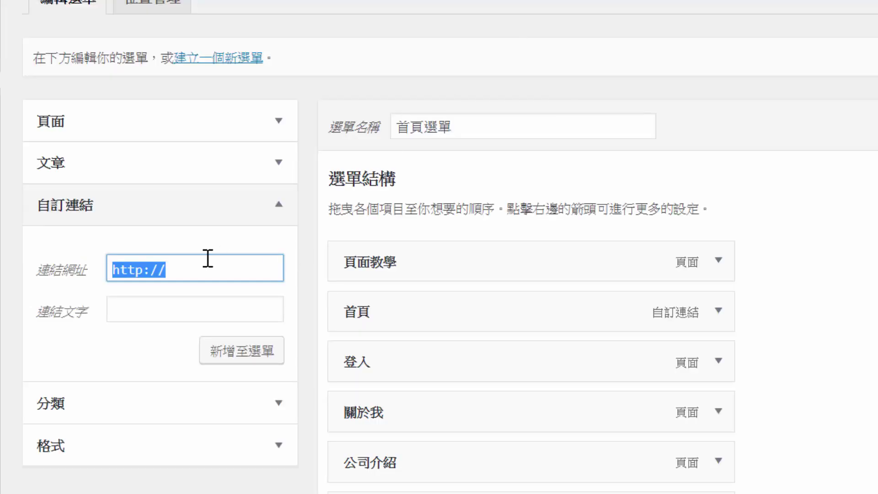
text(https://www.isuperman.tw)
click(128, 305)
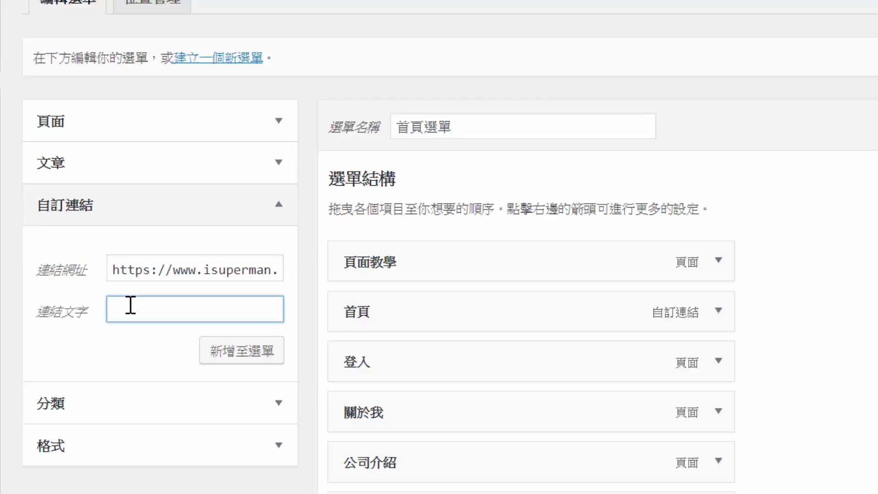
text(超人行銷)
scroll(137, 293, down, 2)
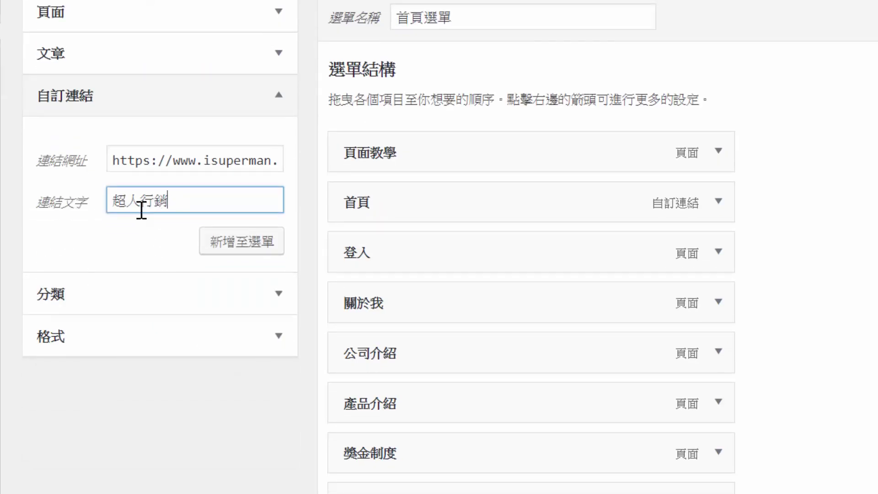
click(241, 257)
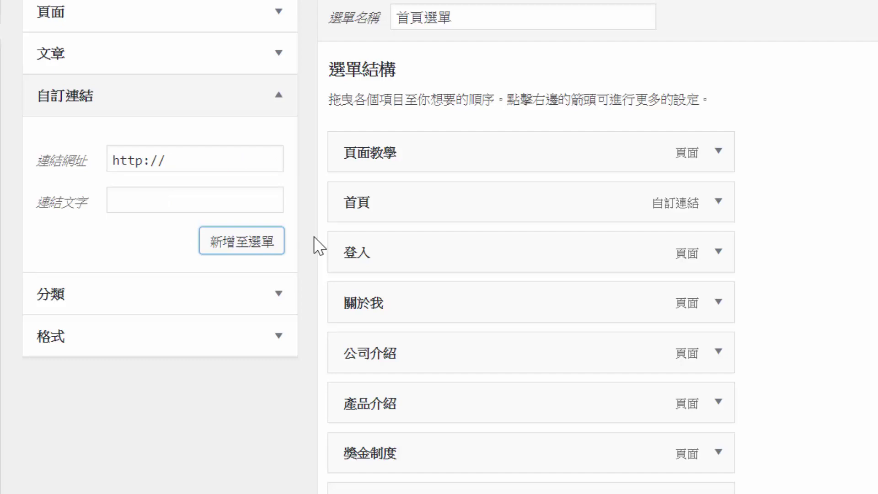
- Remove the 超人行銷 custom link from the end of the menu structure
scroll(315, 245, down, 5)
drag(362, 385, 478, 369)
scroll(479, 368, up, 4)
scroll(438, 247, up, 1)
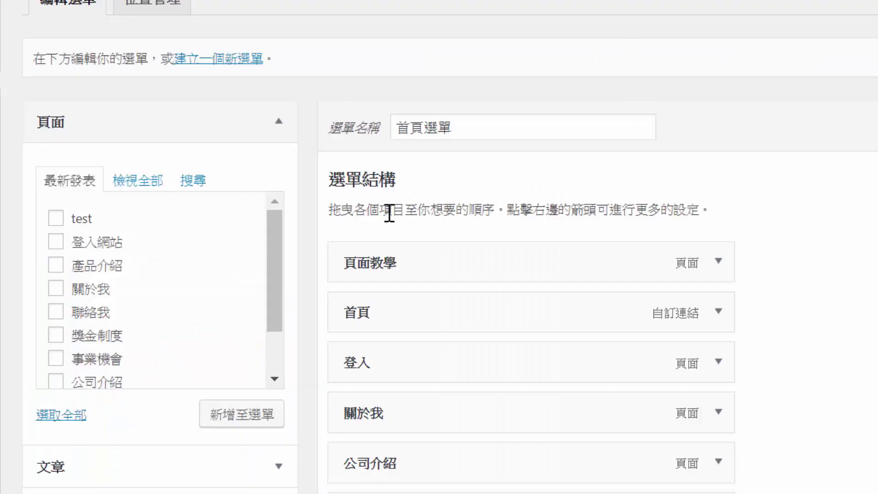
scroll(300, 280, down, 10)
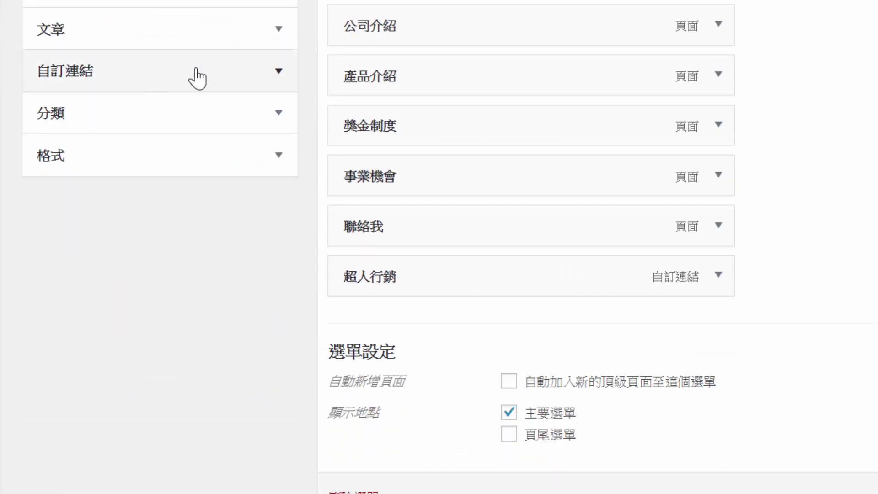
click(719, 275)
click(348, 467)
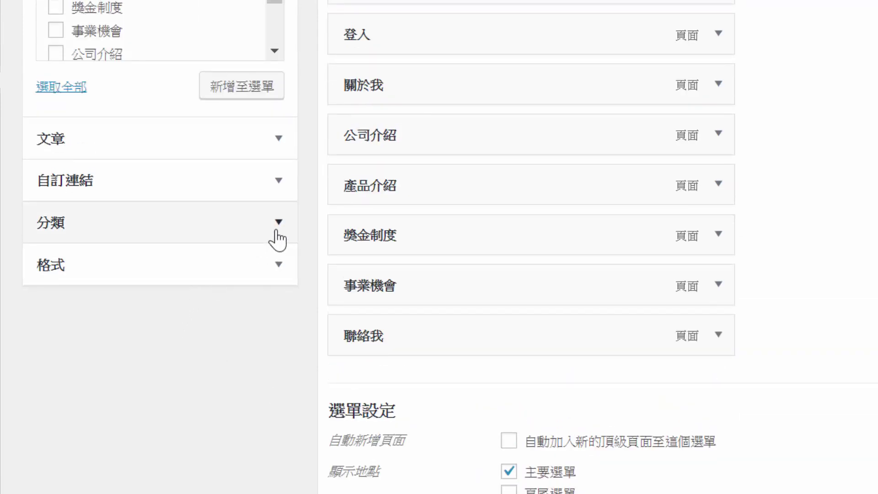
- Examine which categories, posts and pages can be added to the menu
click(278, 222)
scroll(210, 269, up, 3)
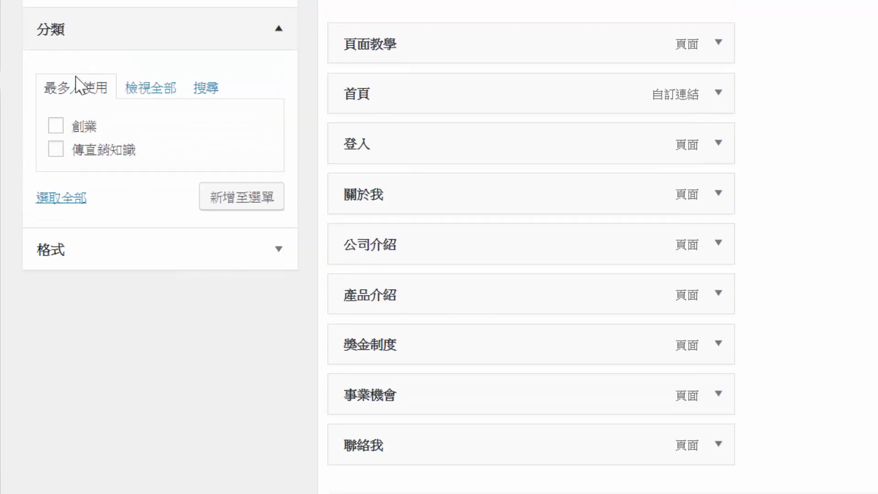
click(283, 30)
scroll(255, 164, up, 5)
click(255, 178)
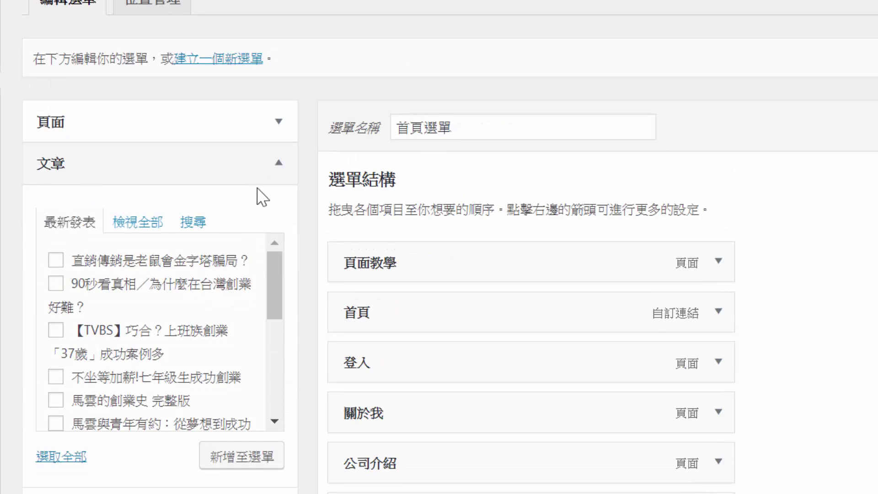
click(271, 161)
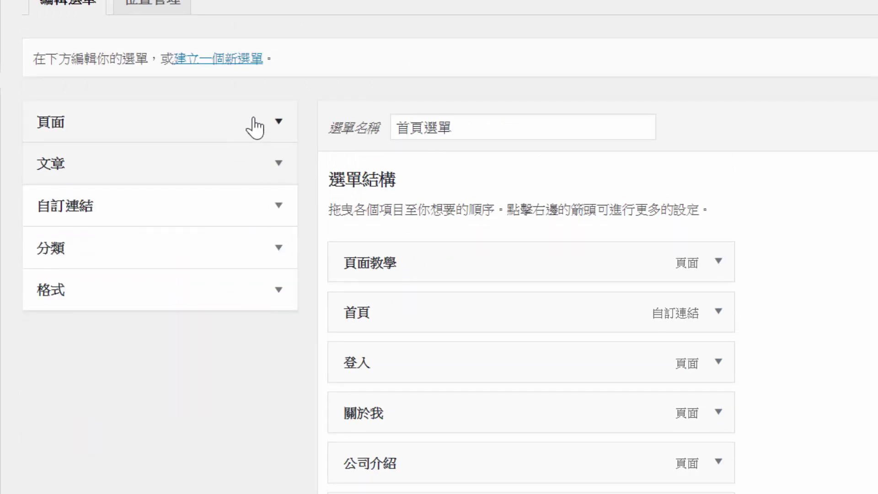
click(257, 120)
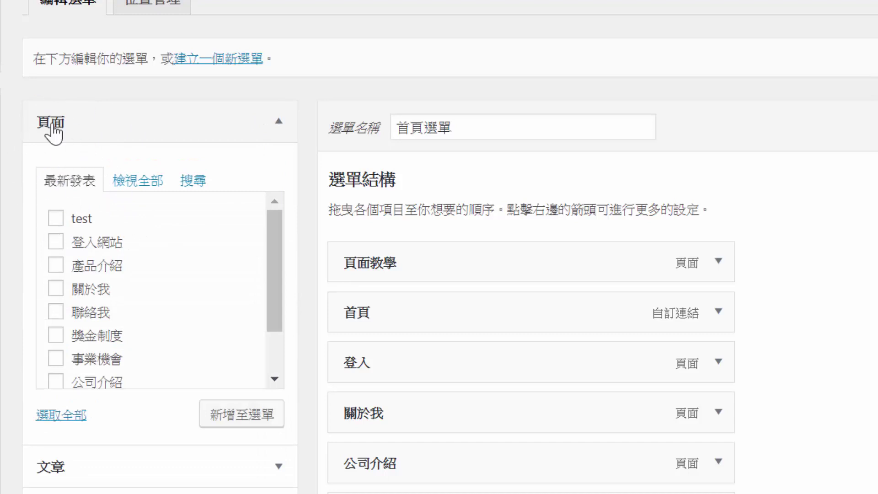
- Enable the 頁尾選單 display location in the settings of 首頁選單
scroll(91, 197, down, 3)
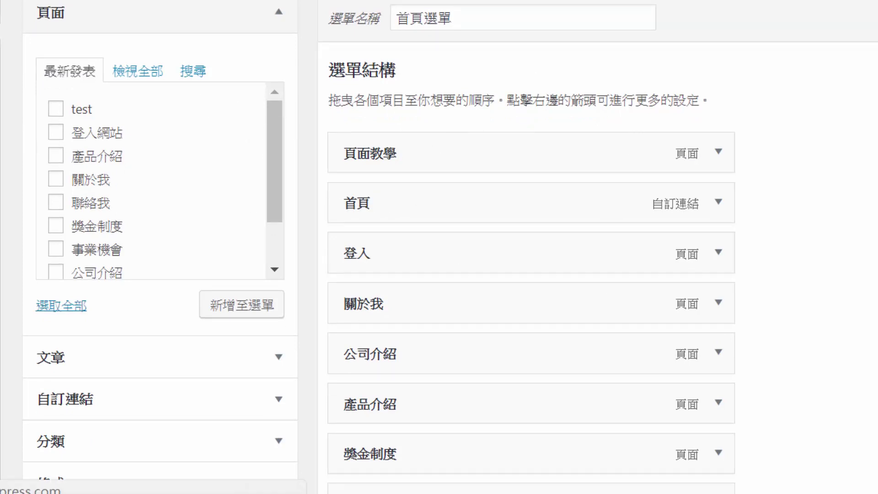
scroll(816, 199, up, 2)
scroll(820, 200, down, 3)
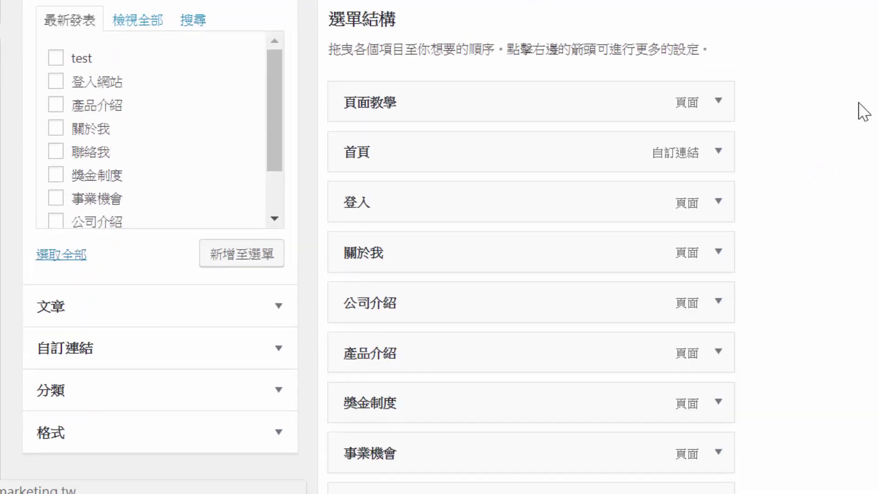
scroll(842, 108, down, 6)
scroll(775, 287, down, 1)
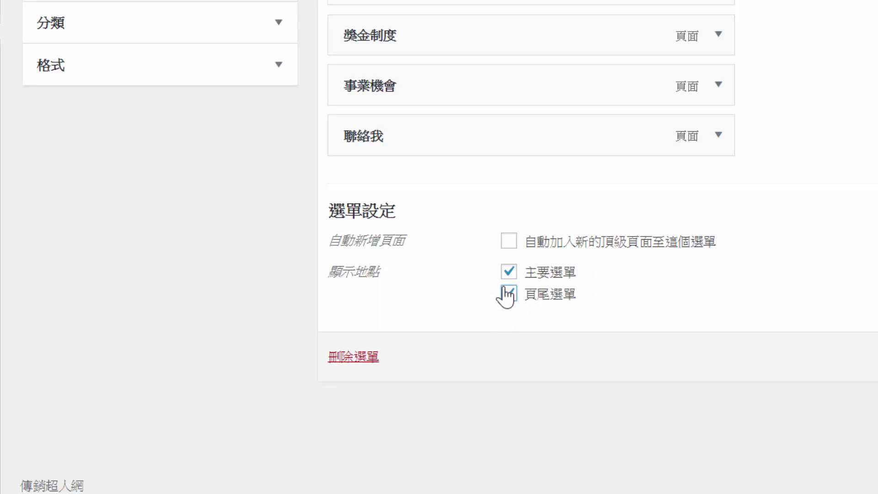
- Reload the website's home page and examine its header and footer menus
scroll(439, 332, up, 5)
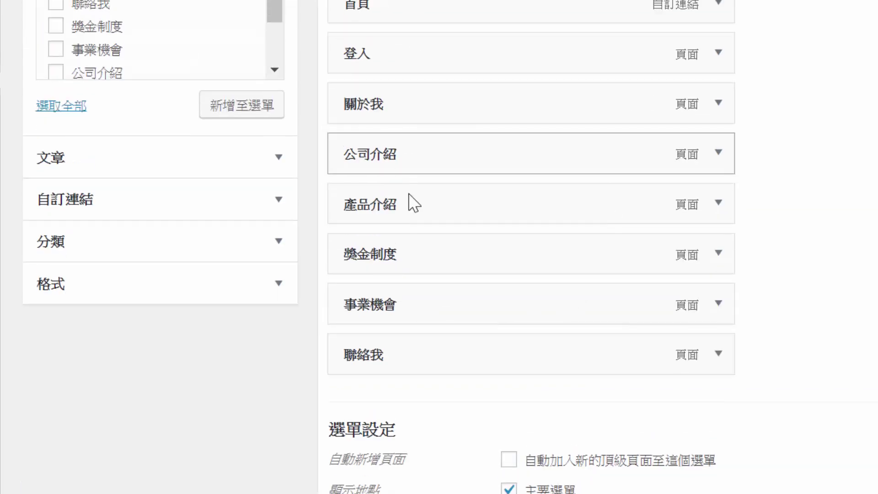
scroll(412, 352, down, 5)
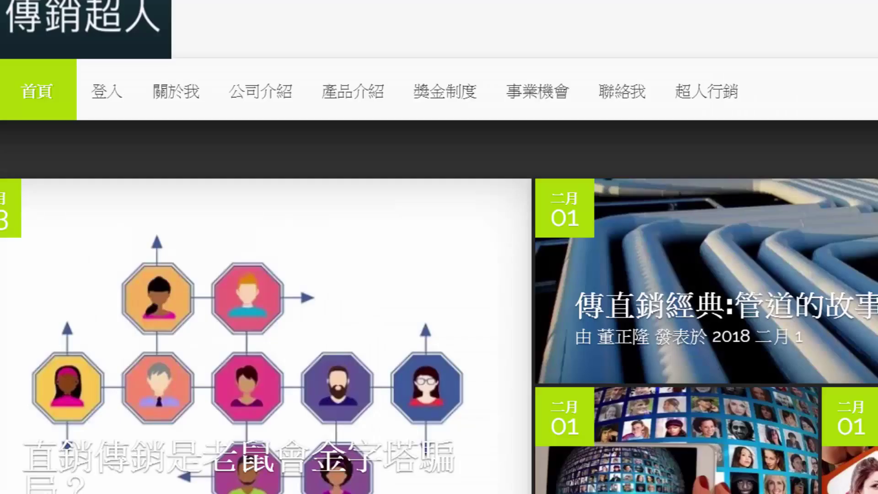
click(484, 65)
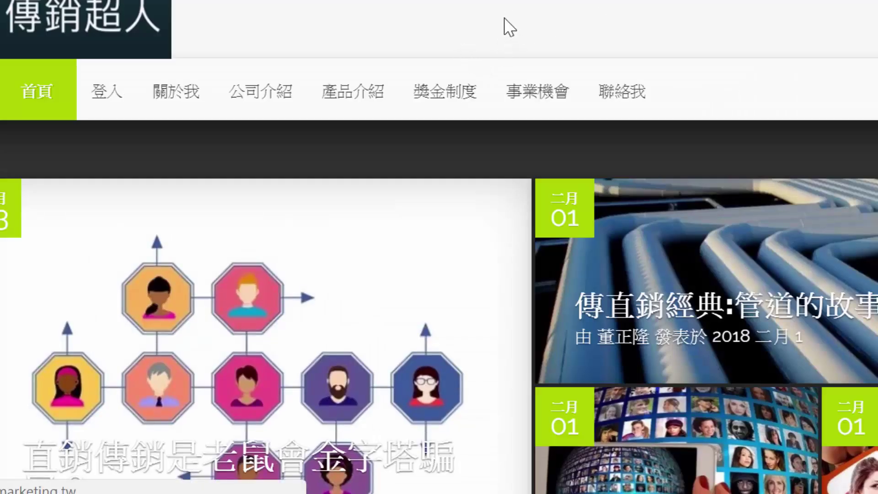
scroll(503, 36, down, 4)
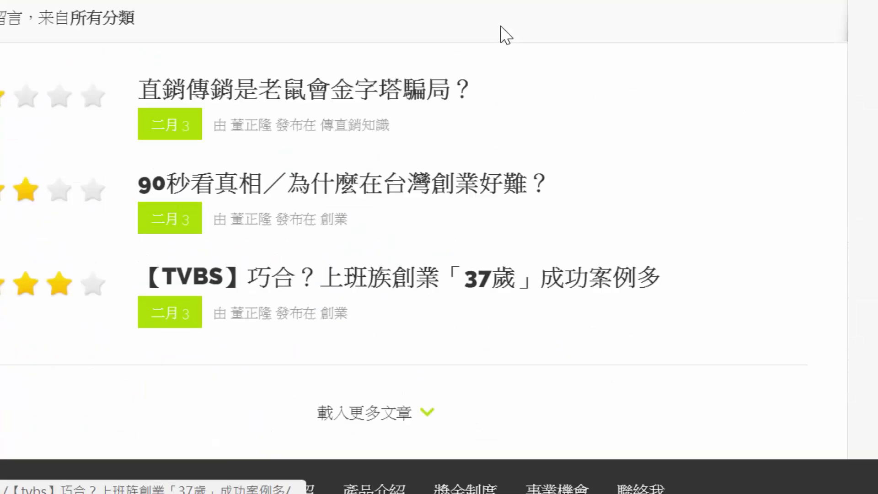
scroll(506, 36, down, 3)
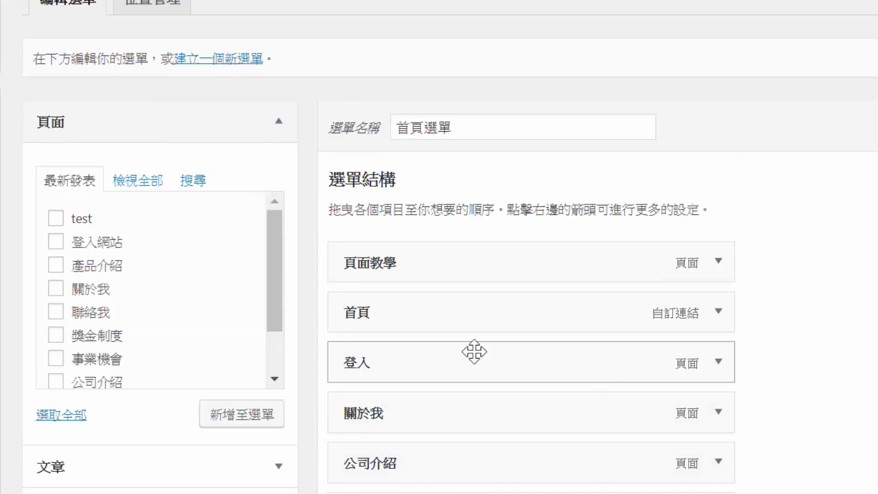
- Disable the 頁尾選單 display location for 首頁選單 and save the menu
scroll(790, 256, down, 10)
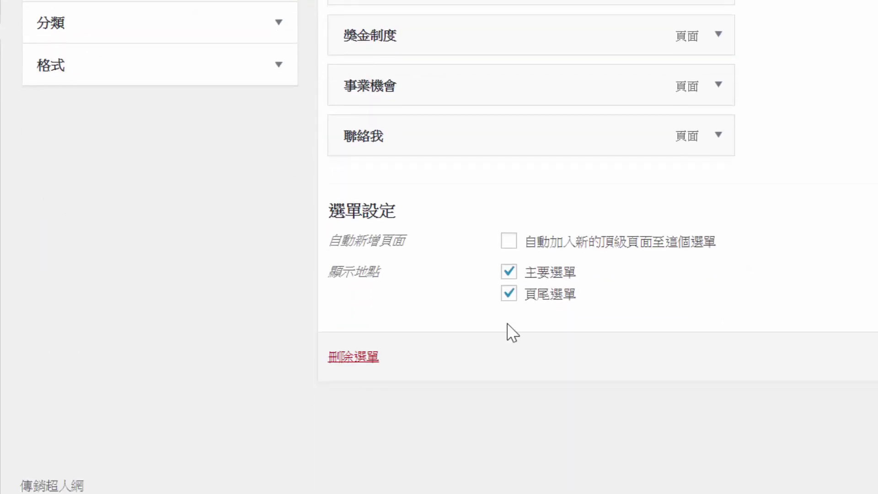
scroll(427, 226, up, 5)
scroll(438, 146, down, 2)
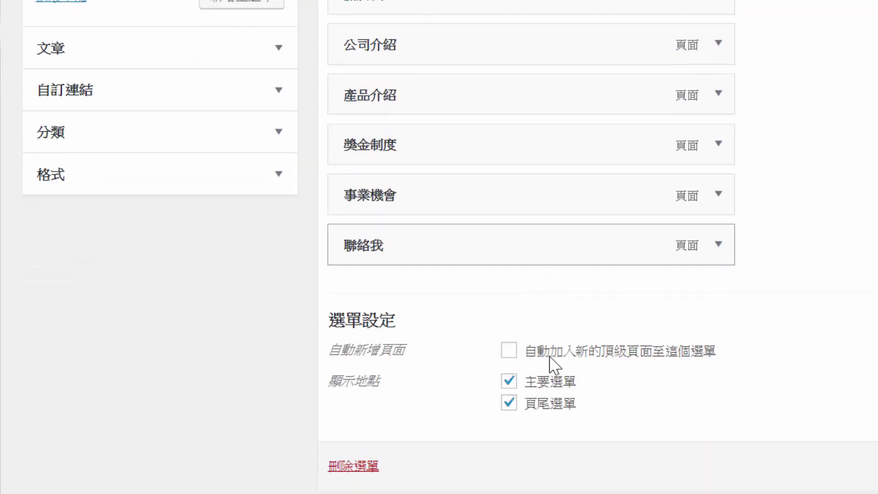
click(509, 403)
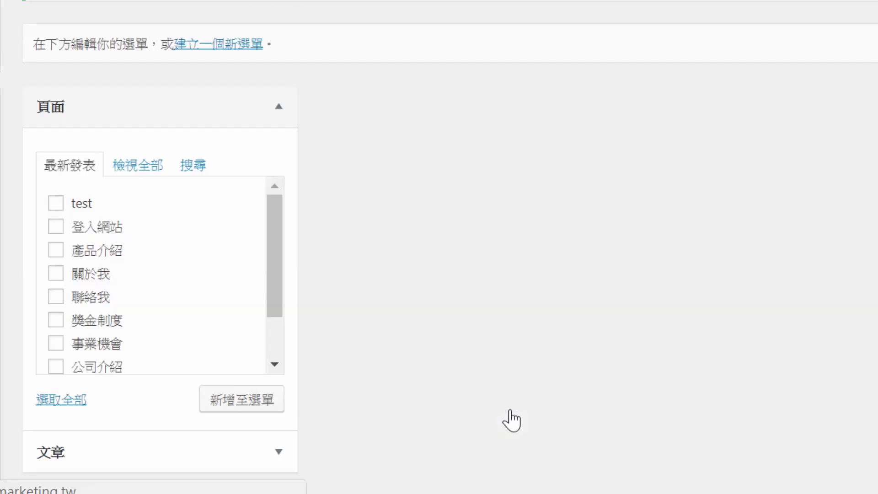
scroll(454, 388, down, 4)
scroll(513, 333, down, 1)
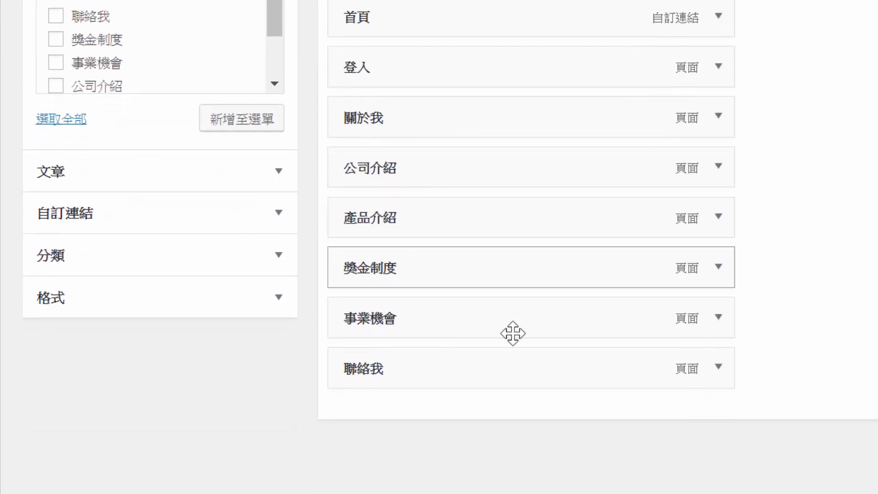
- Create a new menu named 頁尾選單
scroll(472, 347, up, 6)
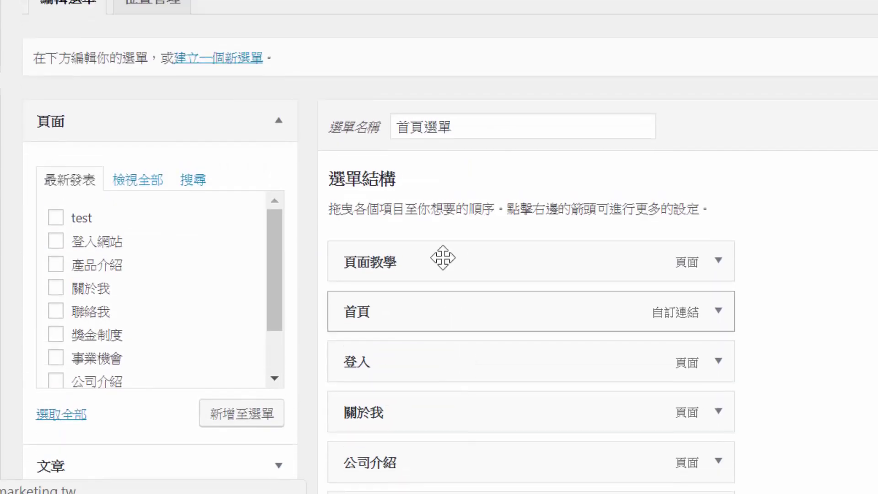
click(230, 62)
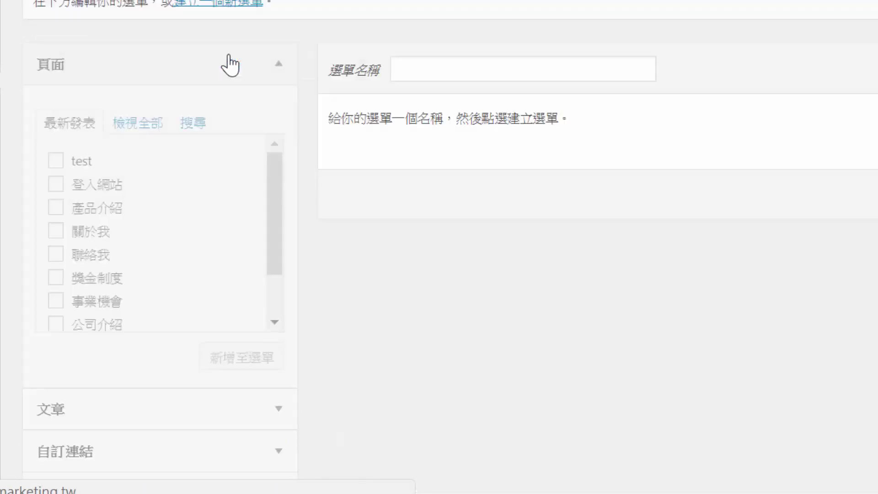
click(407, 69)
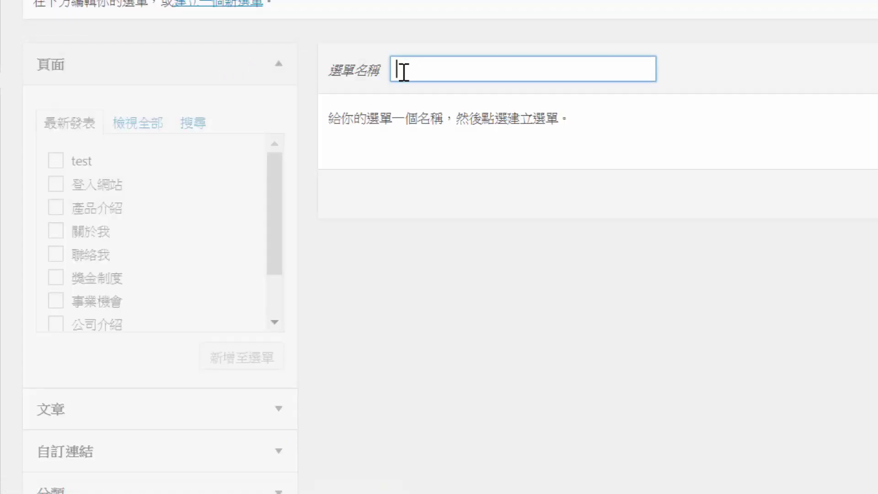
text(業偉)
text(選單)
key(Down)
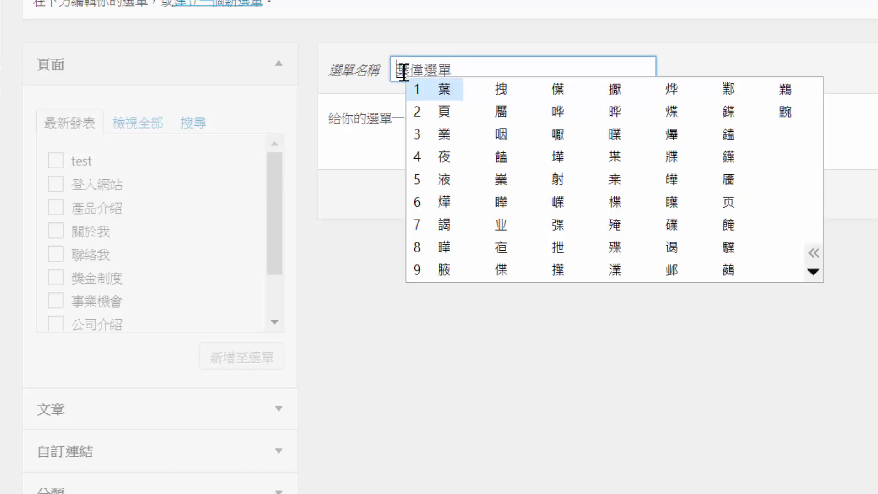
key(Down)
key(Return)
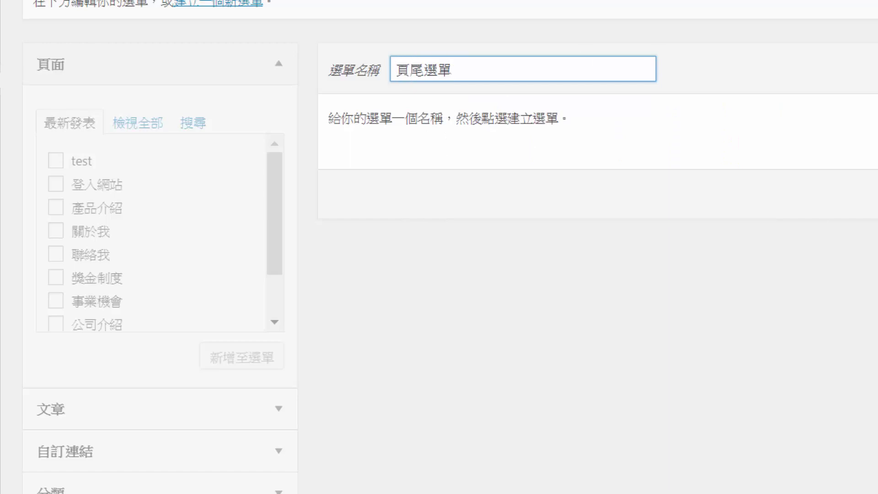
key(Tab)
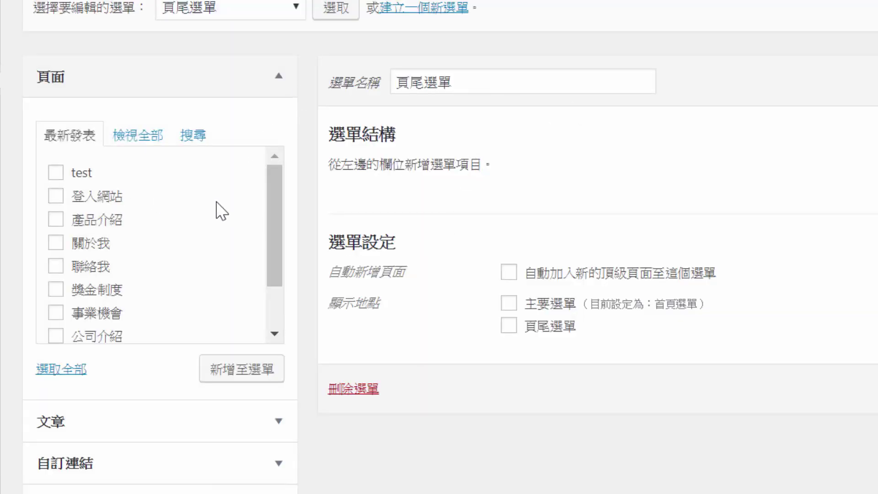
- Add the pages 關於我, 聯絡我, 獎金制度 and 事業機會 to the 頁尾選單 menu
scroll(222, 211, down, 2)
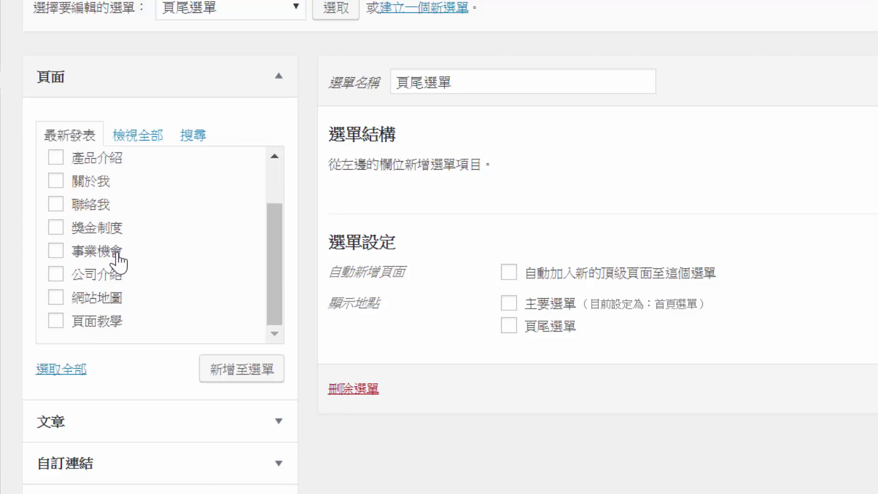
scroll(118, 264, down, 3)
scroll(118, 265, up, 3)
click(56, 182)
click(56, 205)
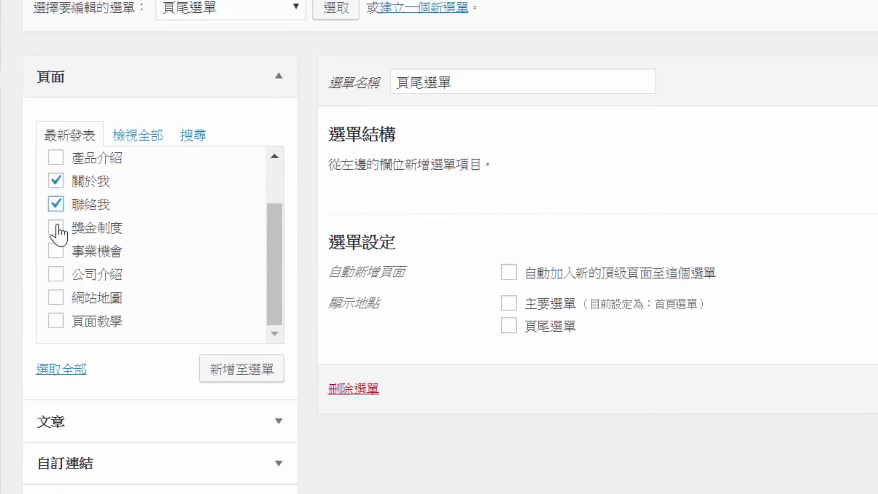
click(56, 227)
click(57, 255)
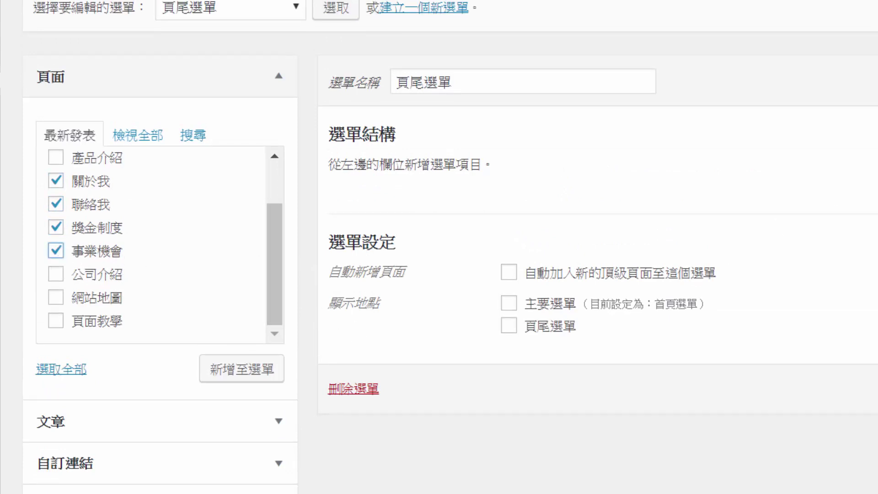
click(236, 381)
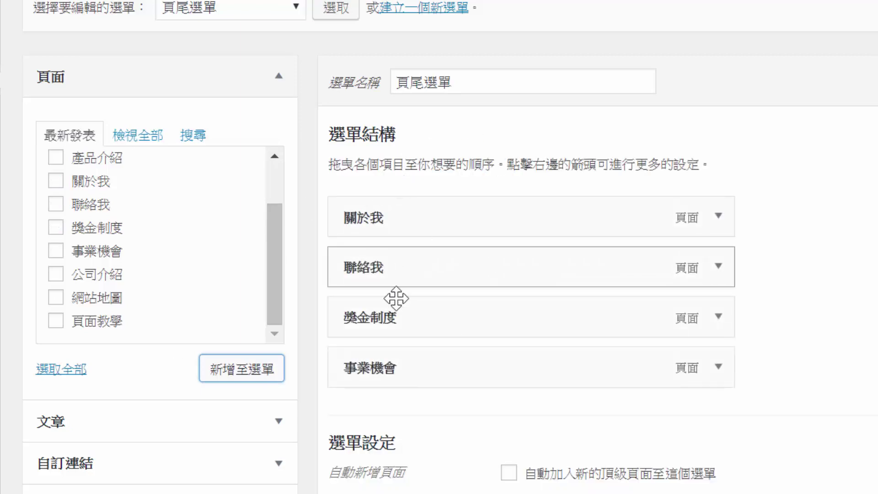
- Save the new menu with the 頁尾選單 display location enabled and reload the website to check its footer
scroll(425, 275, down, 4)
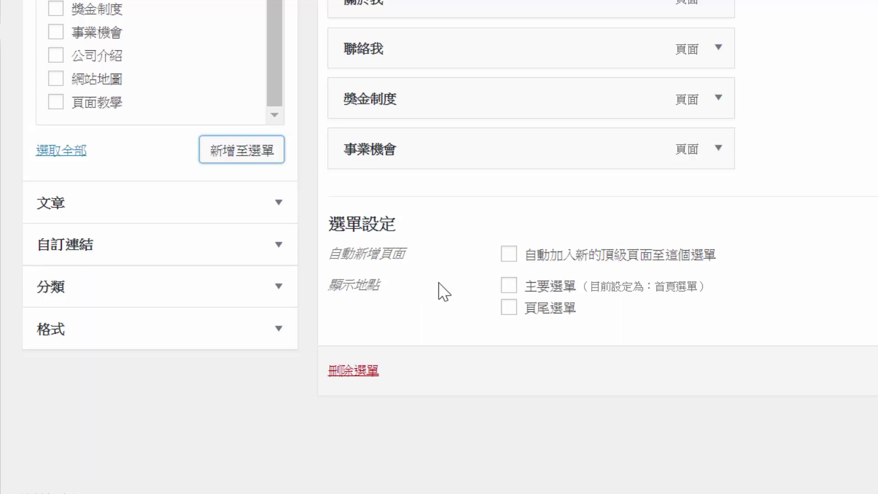
click(513, 309)
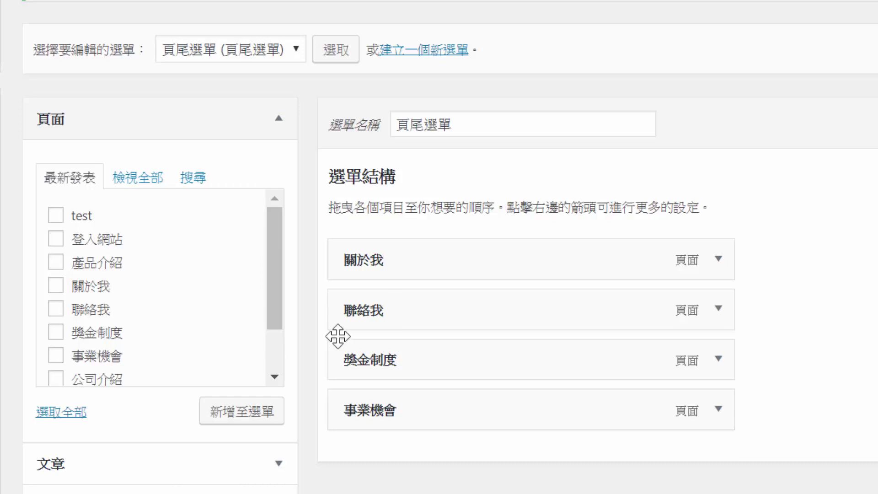
scroll(376, 347, up, 1)
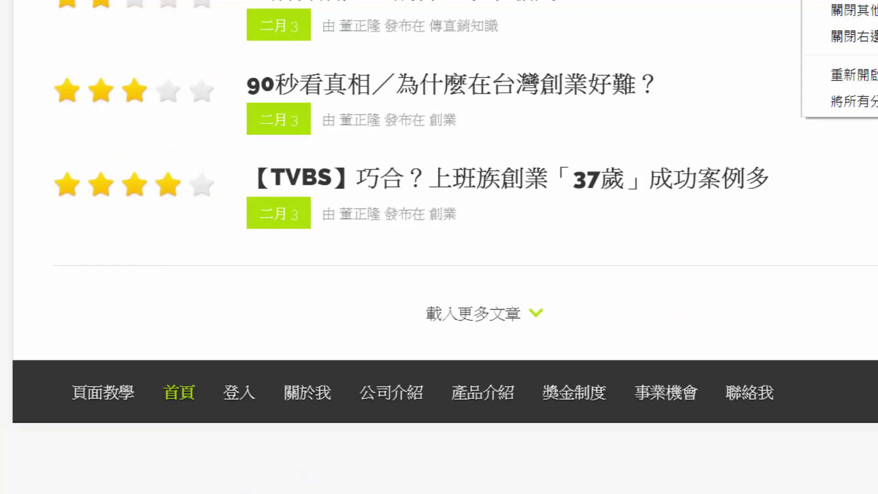
key(F5)
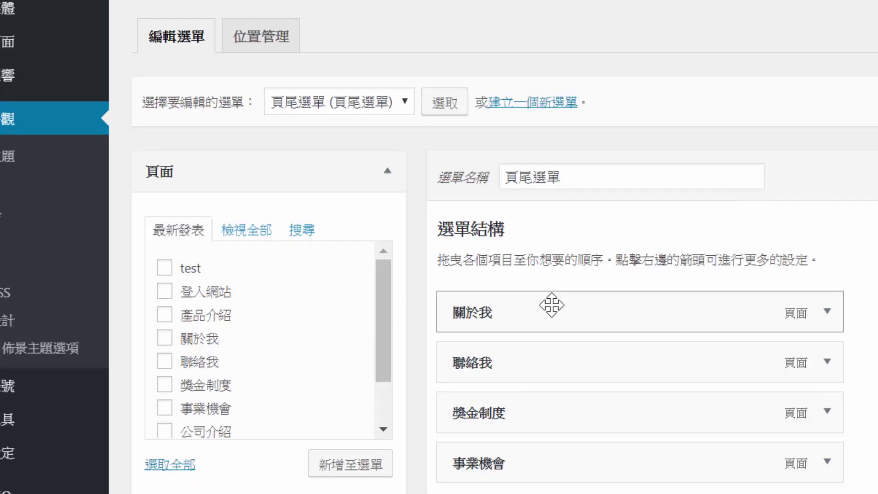
- Examine which menus can be chosen for editing and which are assigned to the 主要選單 and 頁尾選單 theme locations
scroll(553, 304, down, 2)
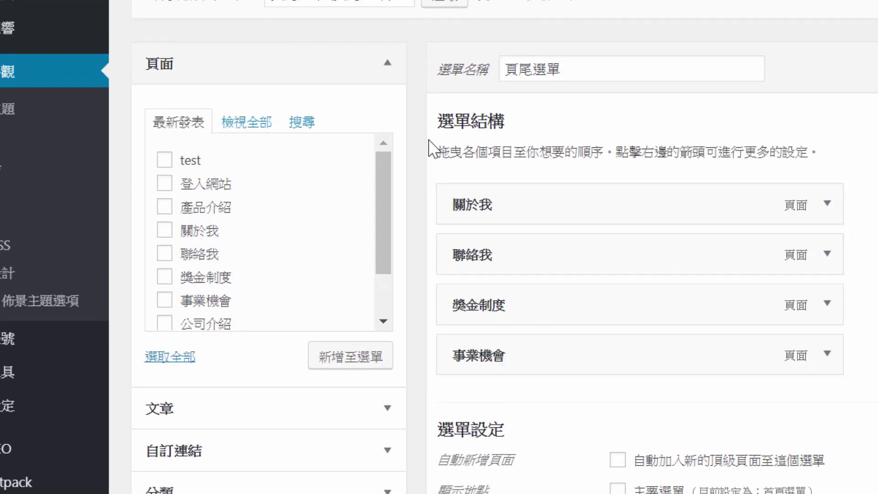
click(400, 2)
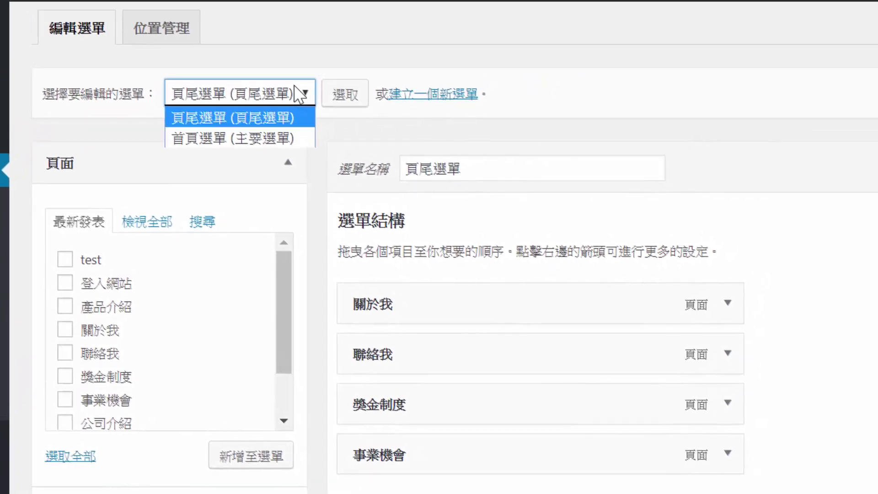
click(298, 95)
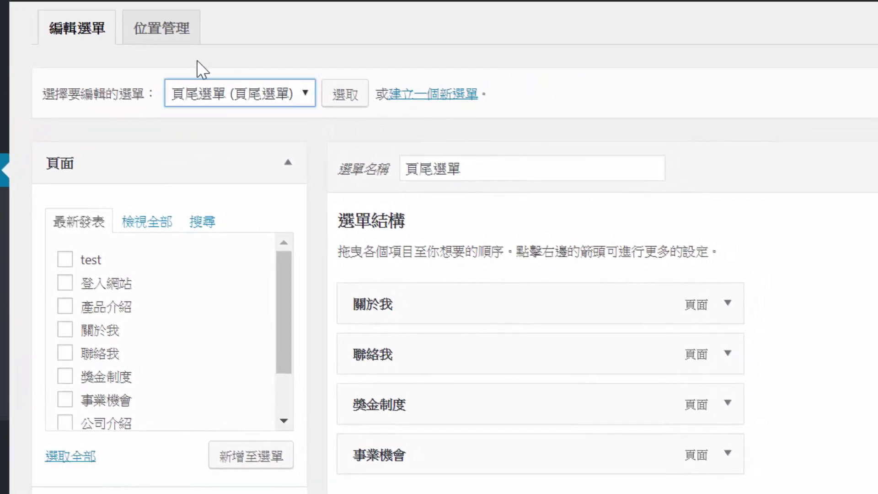
click(166, 39)
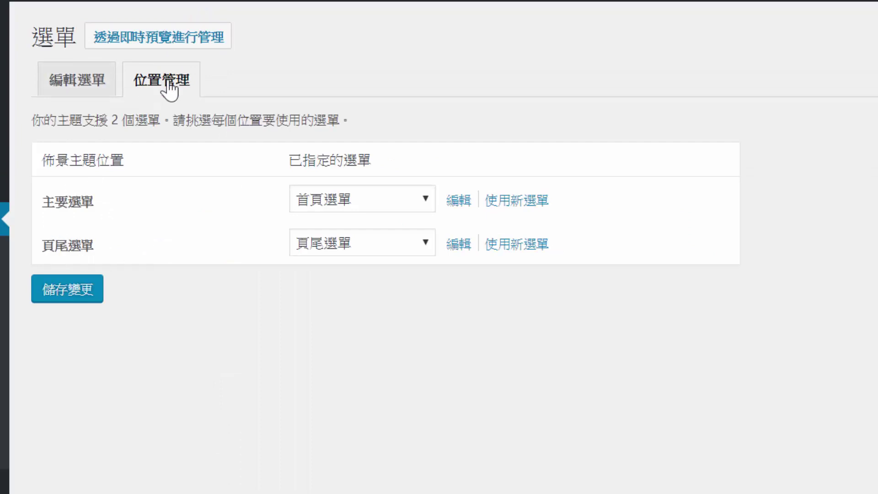
click(363, 202)
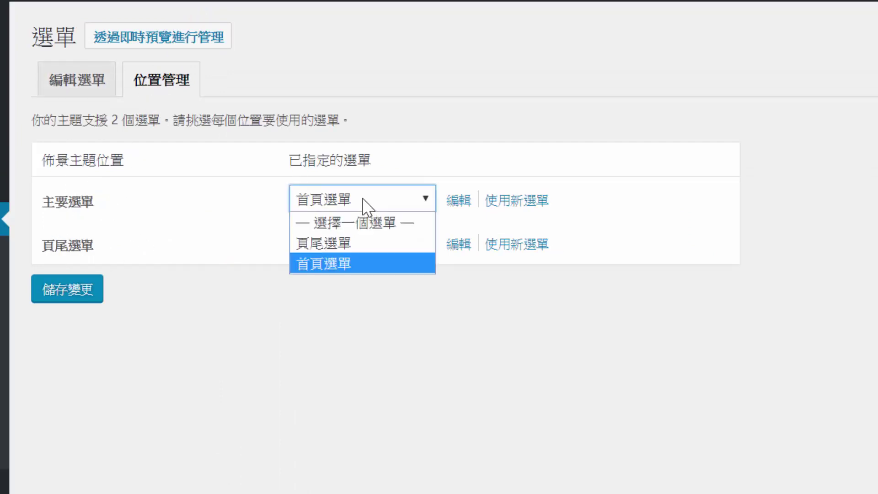
click(364, 202)
click(356, 247)
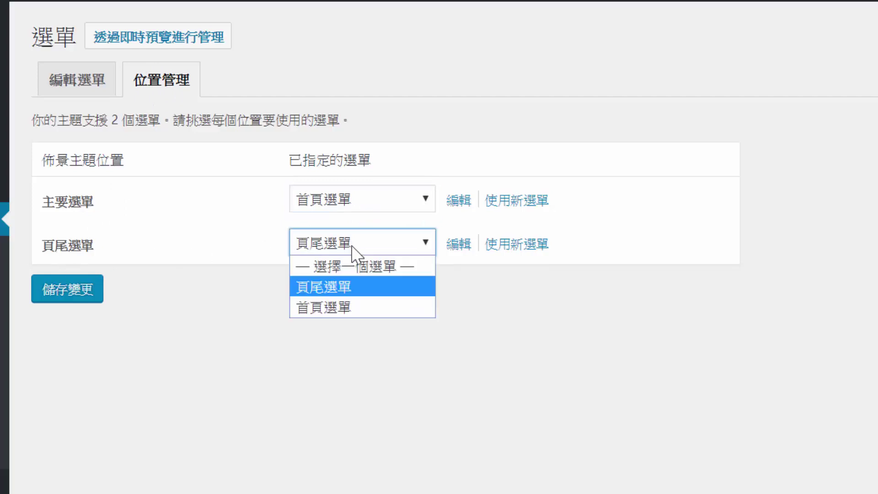
click(357, 248)
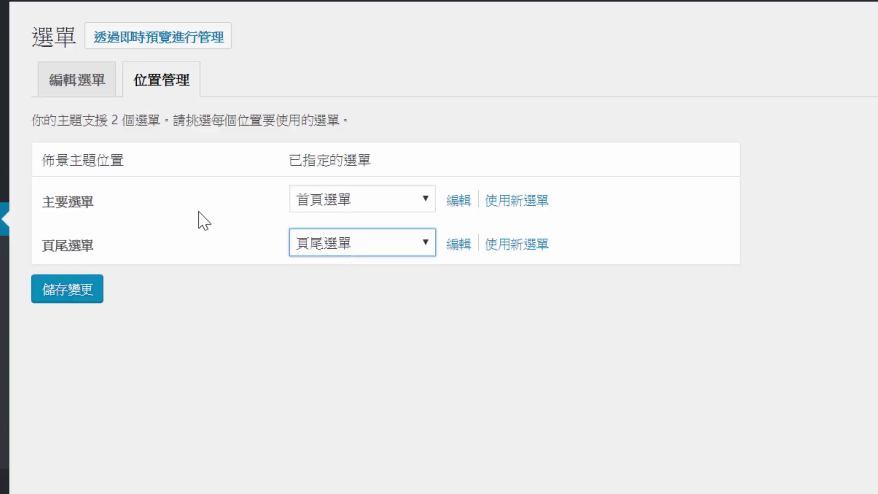
- Add the pages 登入網站, 產品介紹 and 公司介紹 to the 頁尾選單 menu
click(85, 81)
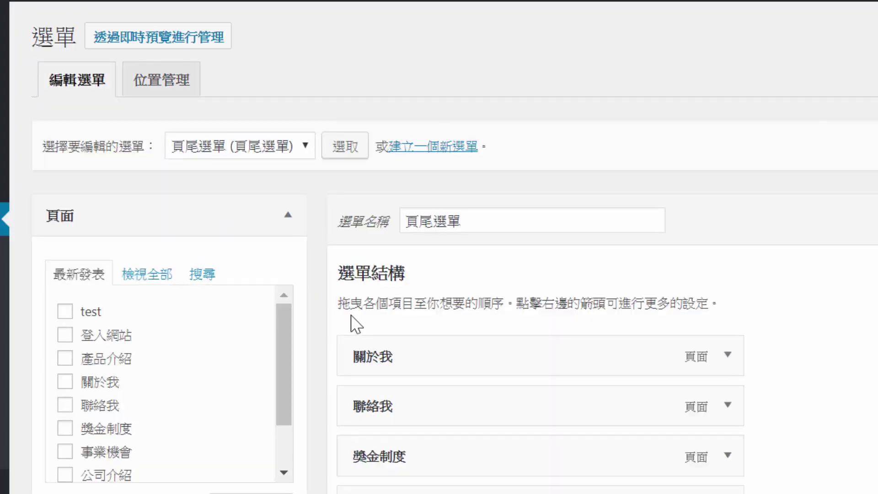
scroll(320, 352, down, 3)
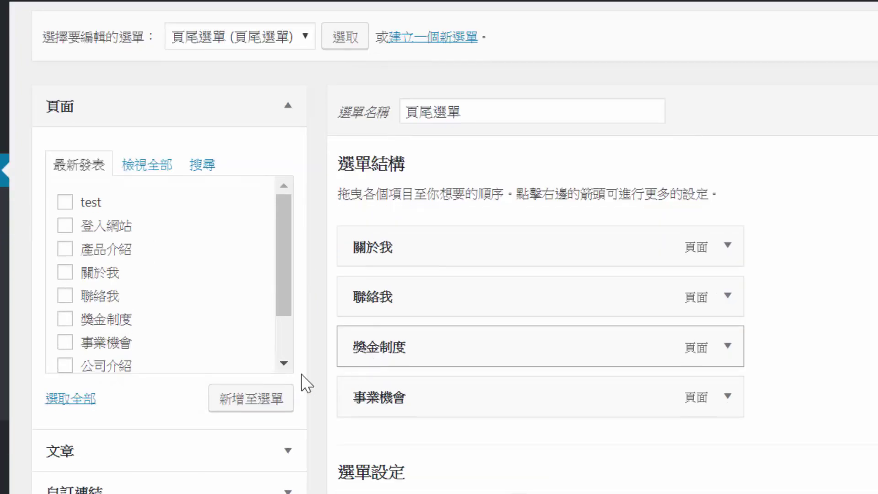
click(67, 230)
click(66, 251)
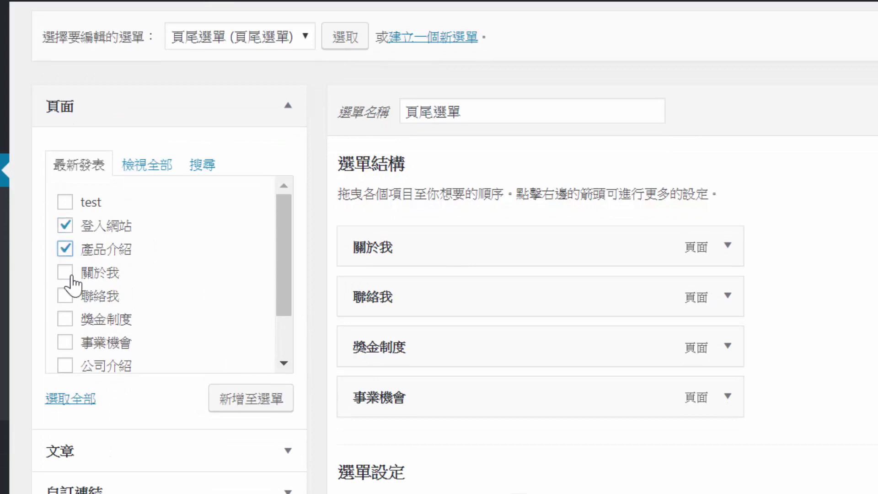
scroll(61, 312, down, 2)
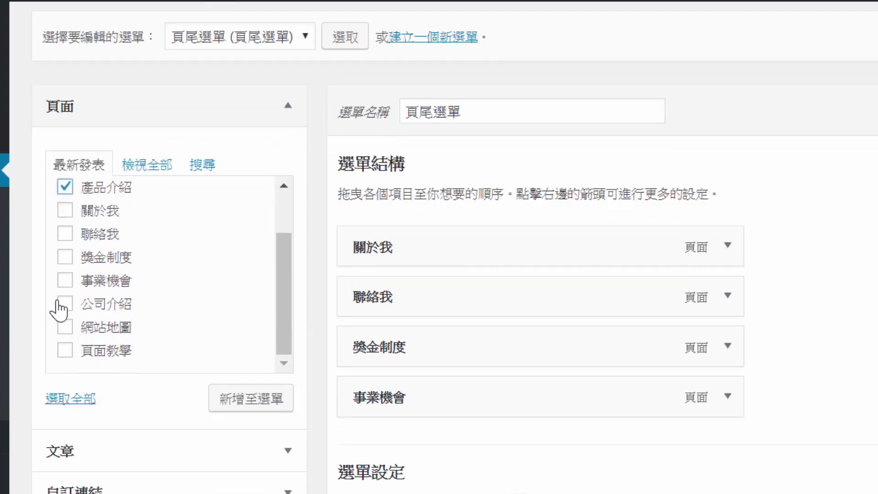
click(63, 305)
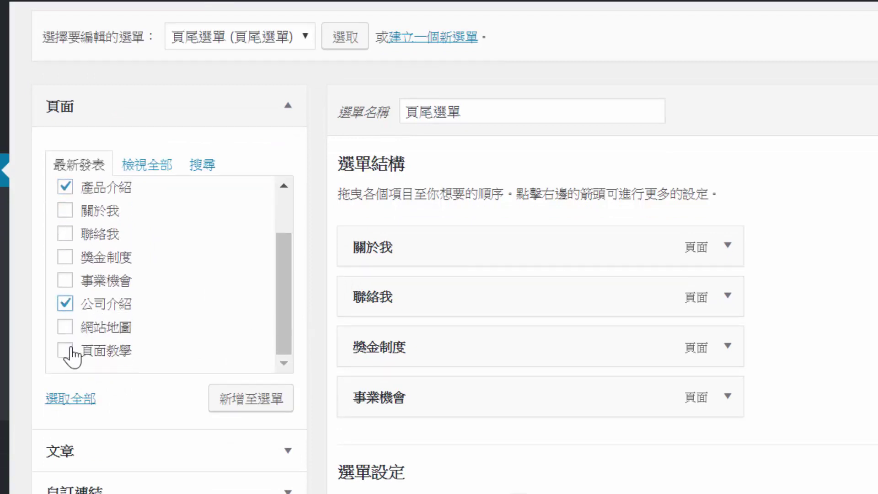
click(281, 399)
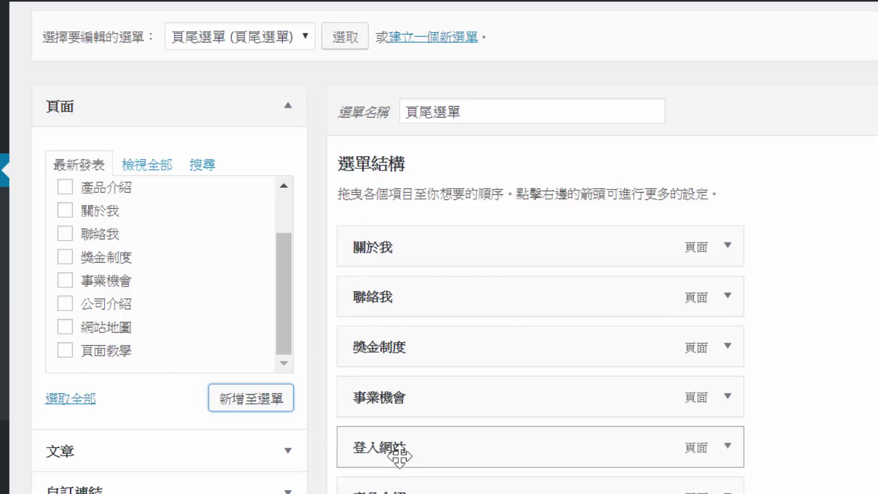
- Move the 登入網站 item to the start of the footer menu and shorten its navigation label to 登入
drag(398, 427, 396, 251)
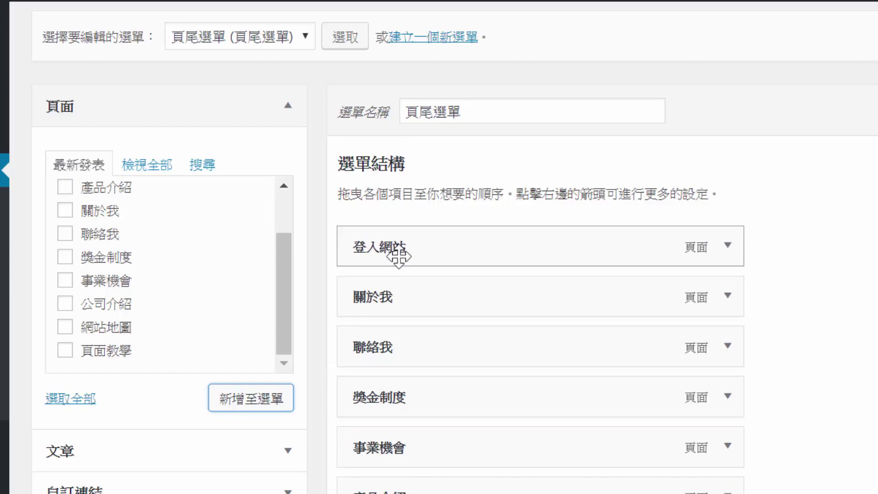
click(727, 249)
click(465, 315)
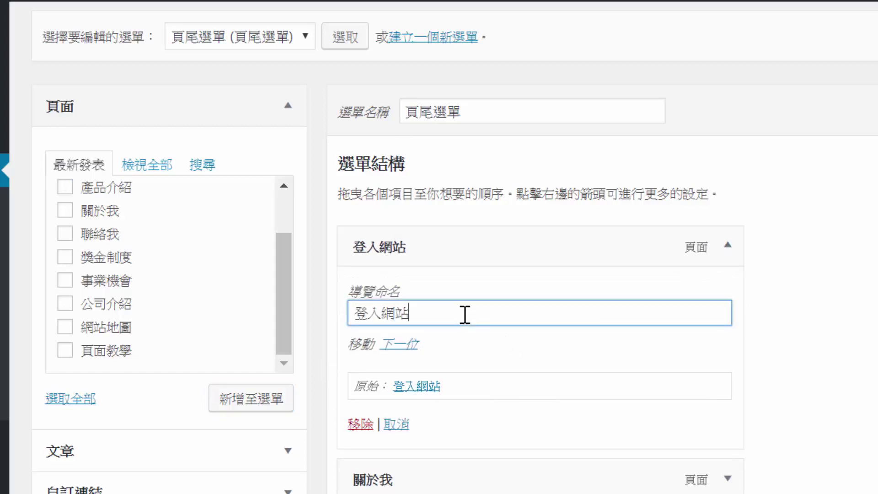
key(BackSpace)
click(726, 247)
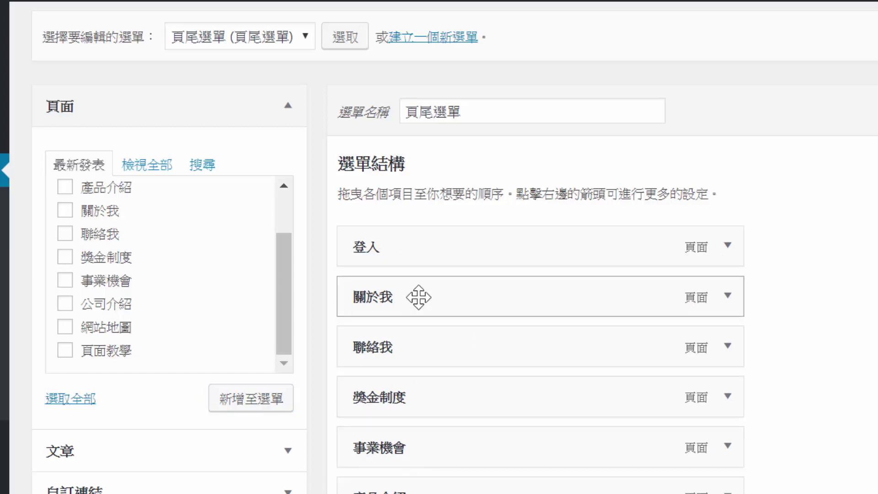
- Place 公司介紹 and 產品介紹 after 關於我, move 聯絡我 to the end of the footer menu, and save the menu
mouse_move(420, 302)
mouse_down()
mouse_move(435, 464)
mouse_move(400, 308)
mouse_move(410, 294)
mouse_up()
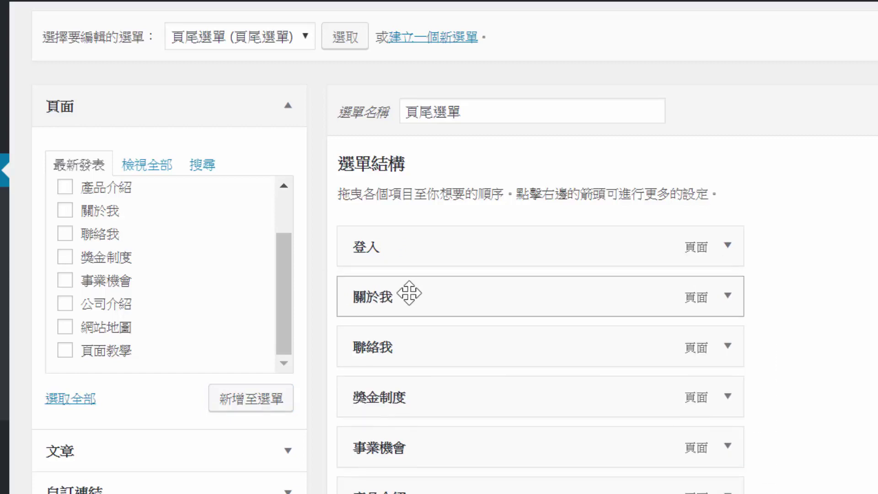
mouse_move(409, 346)
mouse_down()
mouse_move(407, 493)
mouse_move(388, 317)
mouse_move(388, 347)
mouse_move(421, 343)
mouse_up()
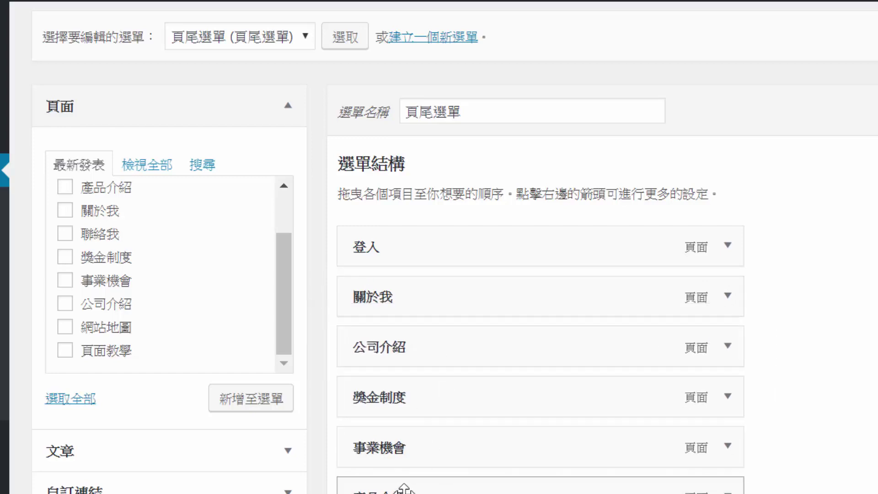
drag(404, 488, 361, 490)
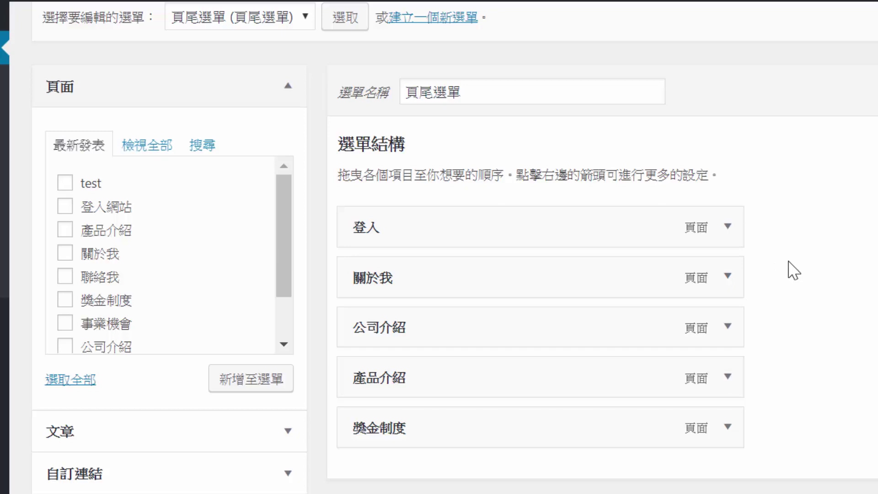
scroll(791, 265, down, 5)
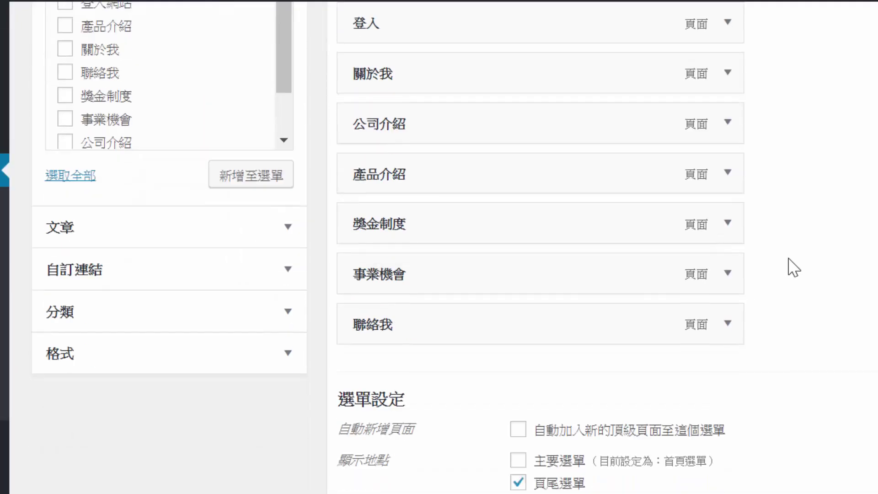
scroll(470, 431, up, 5)
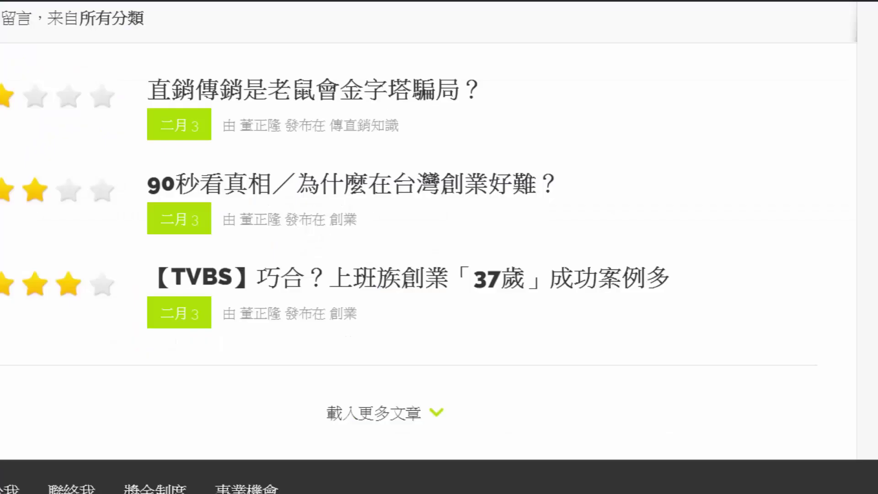
- Reload the website and check the updated footer menu's items and order
right_click(703, 2)
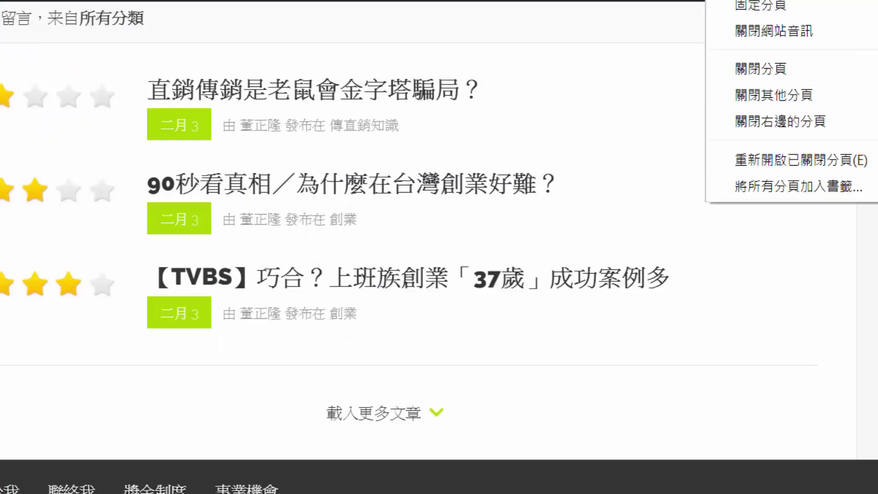
click(673, 94)
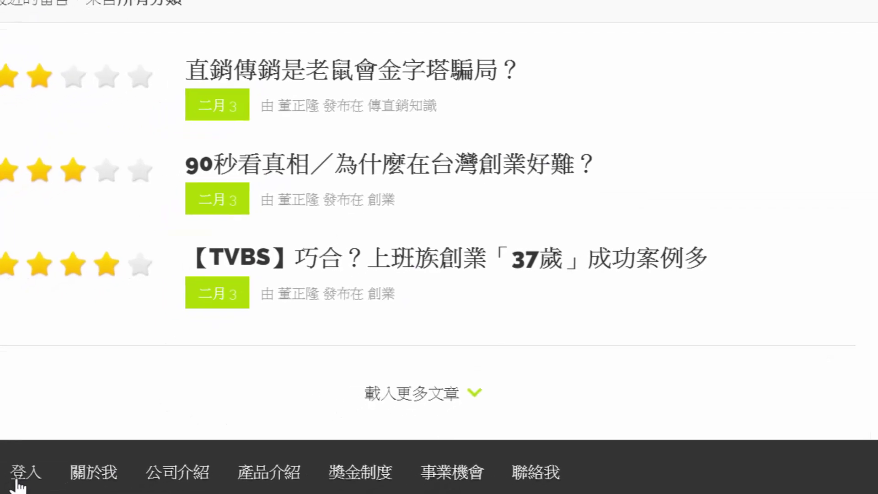
scroll(574, 480, up, 15)
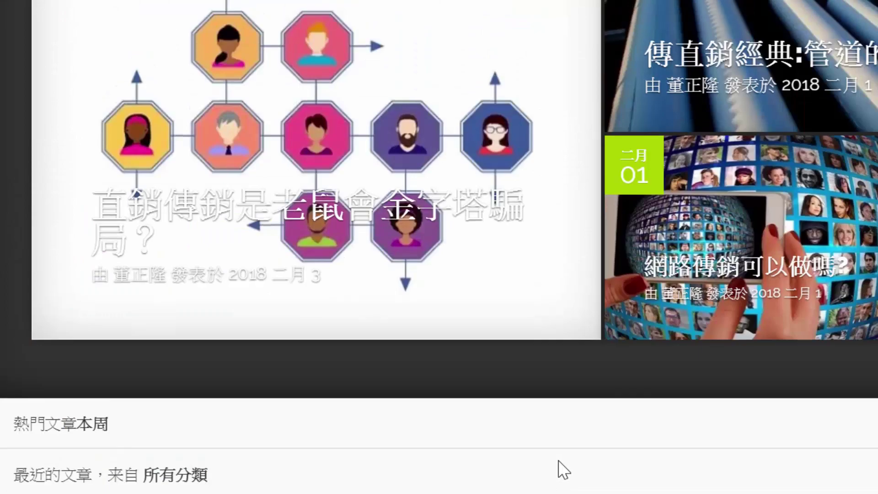
scroll(519, 250, down, 10)
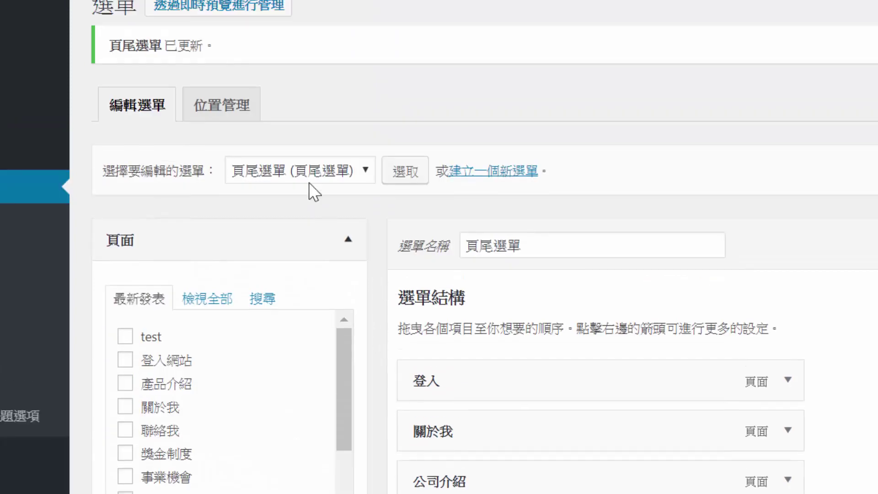
- Load the 首頁選單 menu for editing and review its items
click(305, 175)
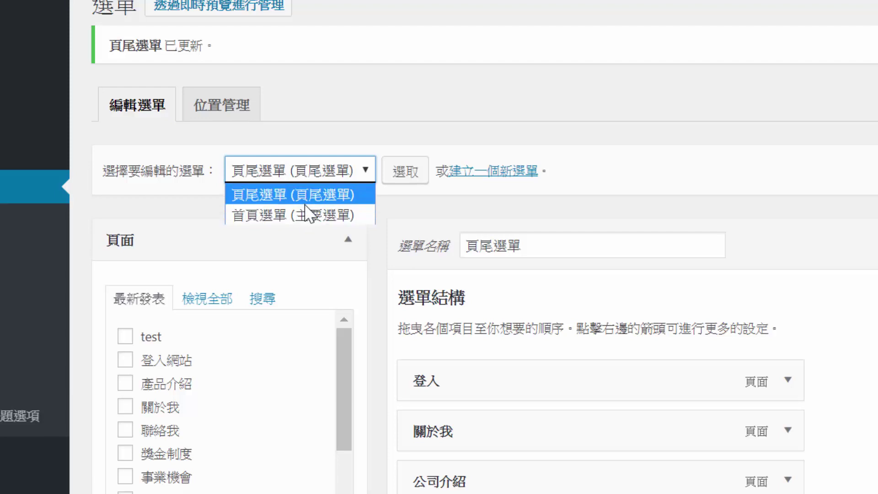
click(306, 214)
click(404, 173)
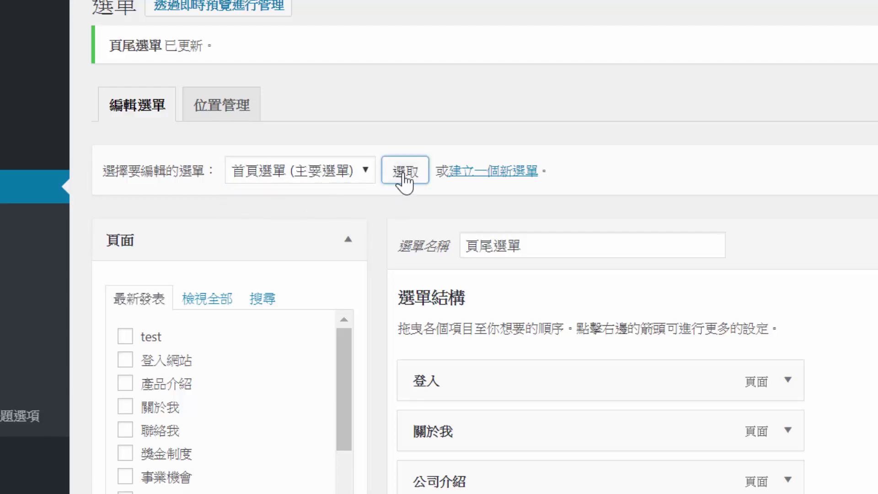
scroll(393, 182, down, 5)
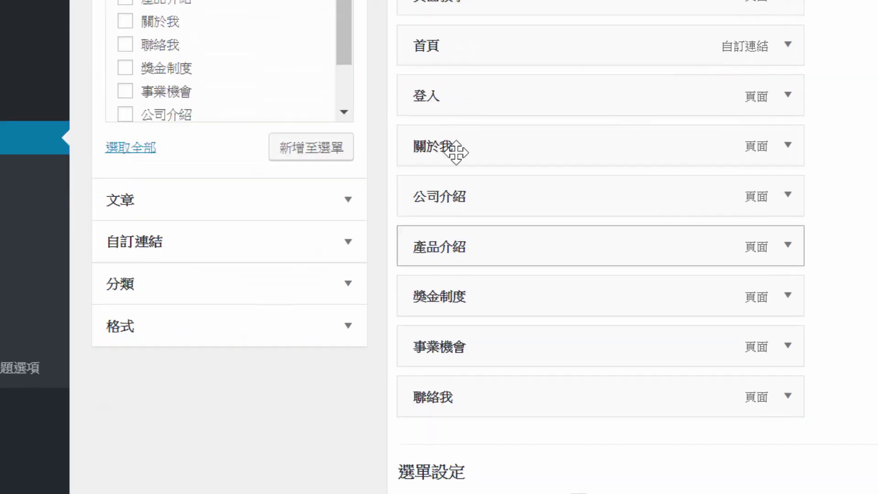
scroll(419, 342, up, 7)
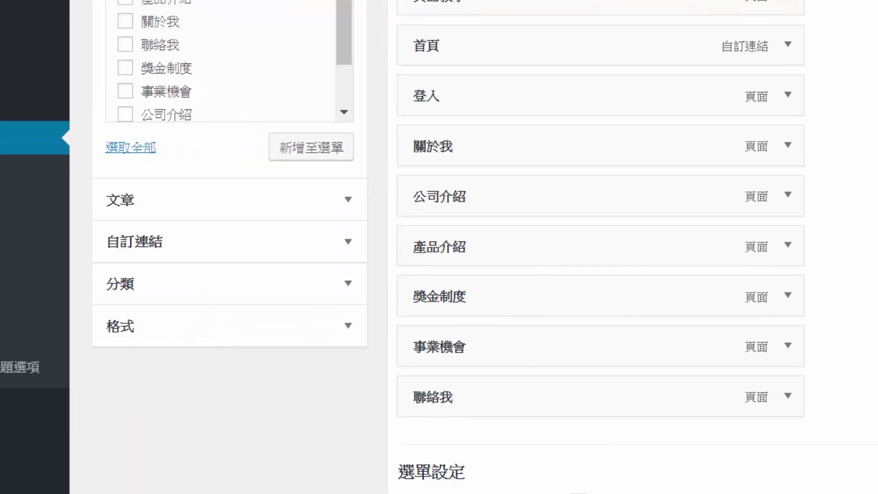
scroll(459, 454, up, 5)
- Load the 頁尾選單 menu for editing again and review its items and display location settings
click(297, 124)
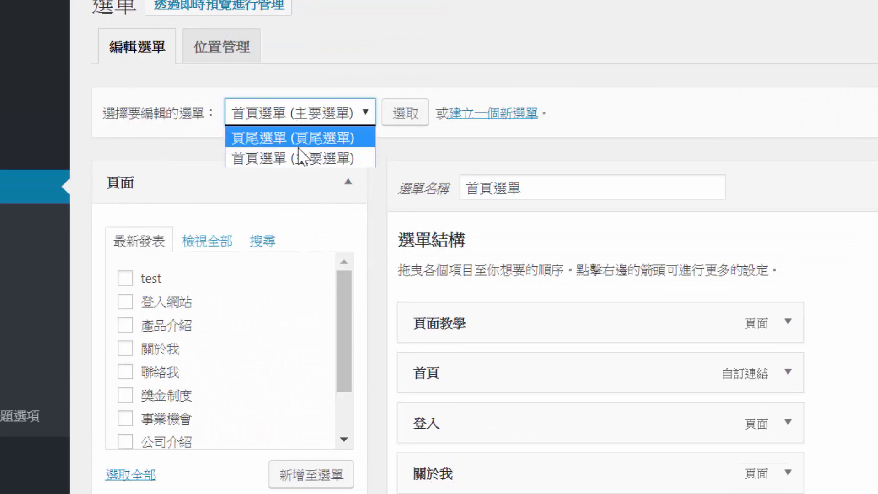
click(295, 138)
click(402, 119)
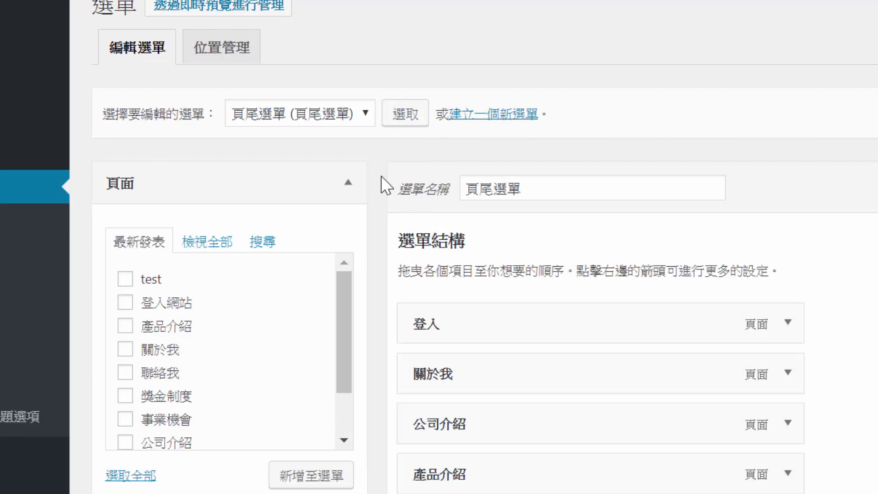
scroll(363, 258, down, 6)
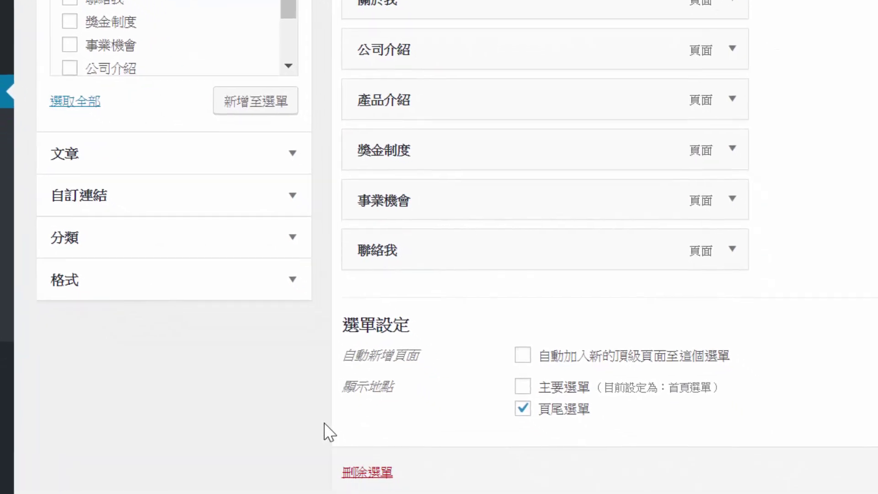
scroll(325, 419, down, 2)
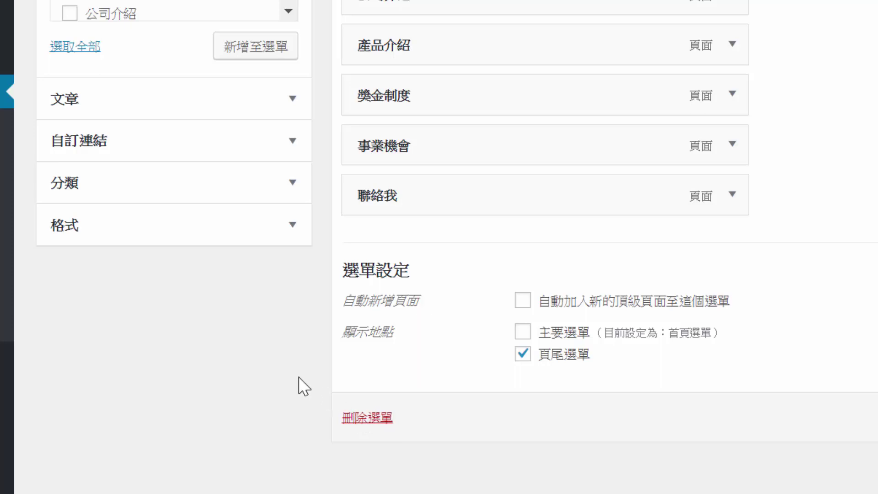
scroll(297, 386, up, 4)
scroll(338, 389, down, 4)
scroll(316, 368, up, 12)
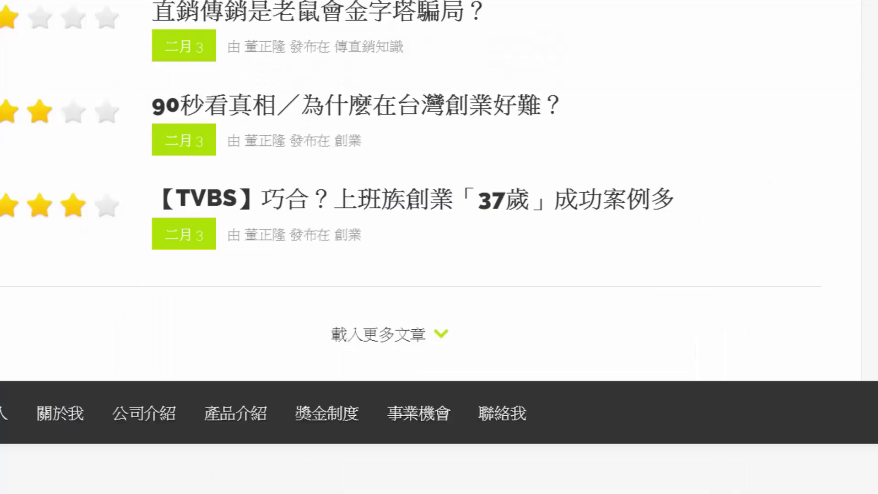
- Open the website's 登入 page from the header menu and compare the header menu with the footer menu there
scroll(339, 192, up, 10)
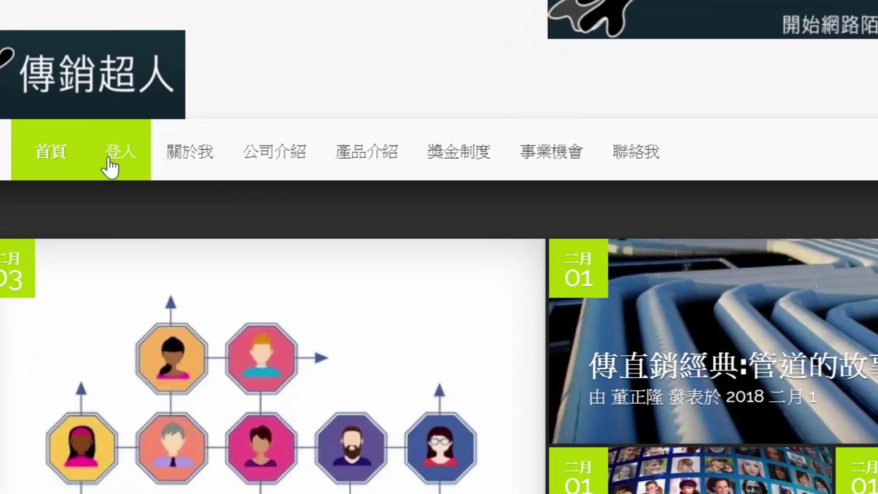
click(110, 168)
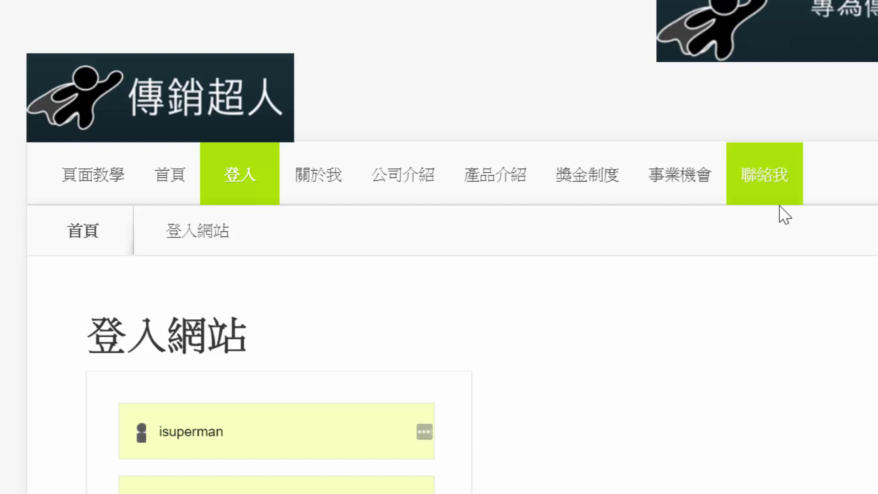
scroll(777, 212, down, 3)
scroll(773, 187, up, 1)
scroll(773, 187, up, 1)
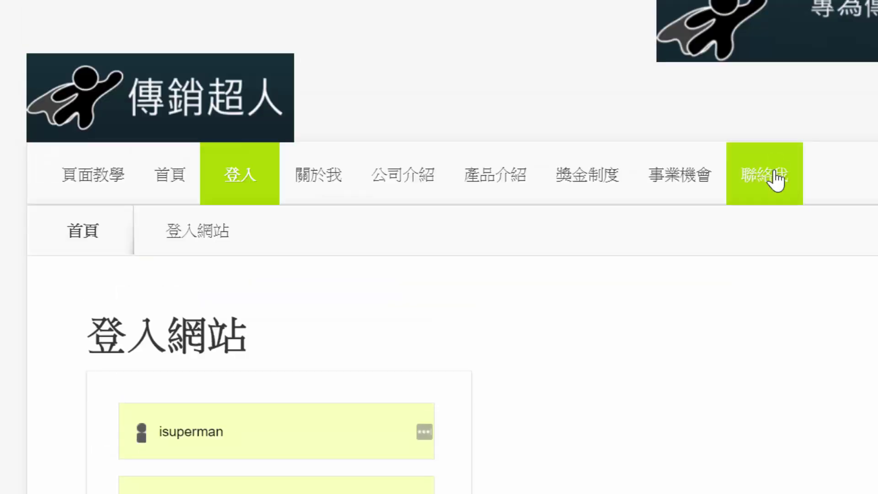
scroll(759, 195, down, 10)
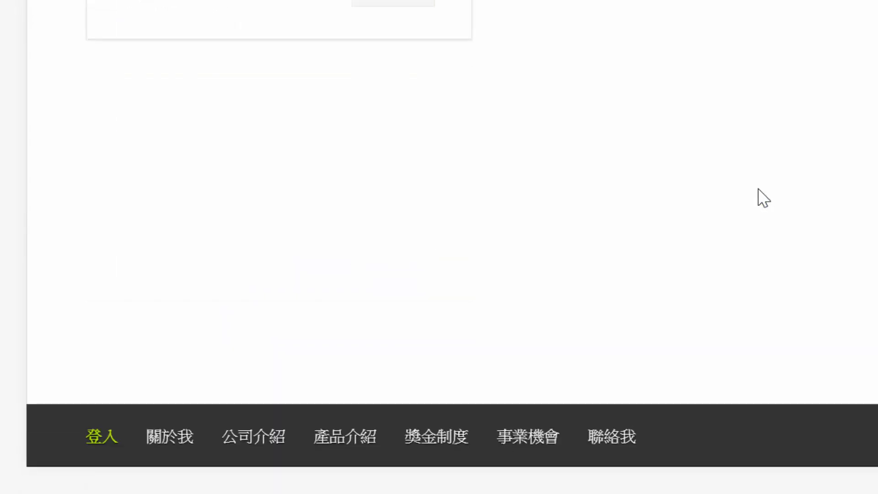
scroll(763, 199, up, 10)
scroll(763, 199, down, 10)
scroll(745, 227, up, 10)
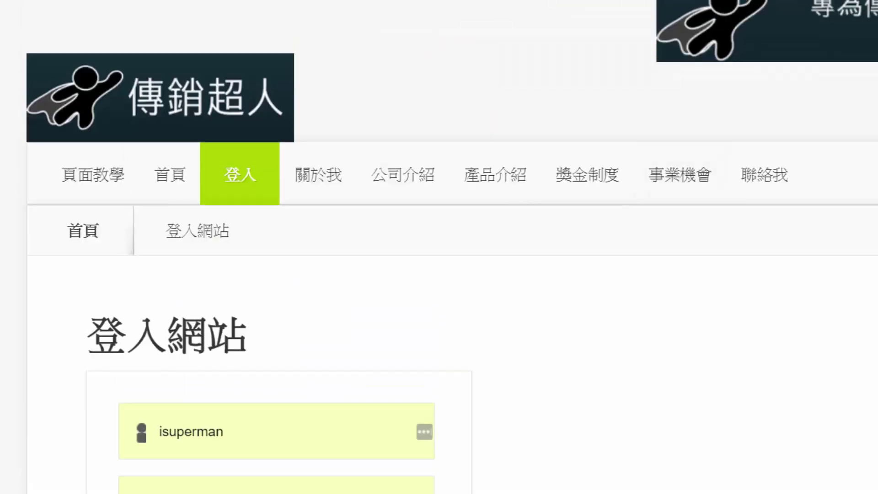